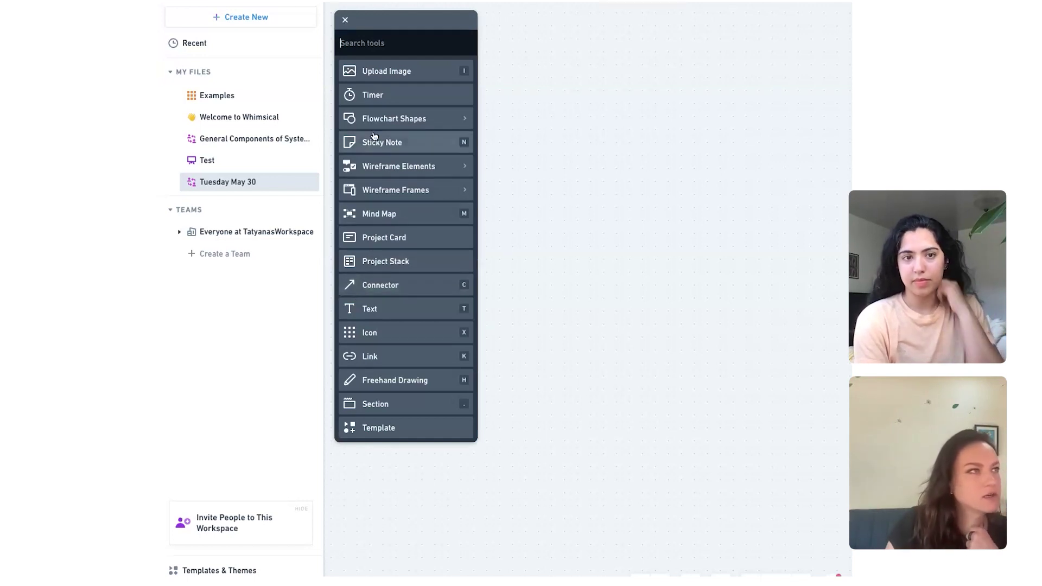
# - Search the icons for "User" and place the standing person icon on the blank board
pyautogui.click(411, 333)
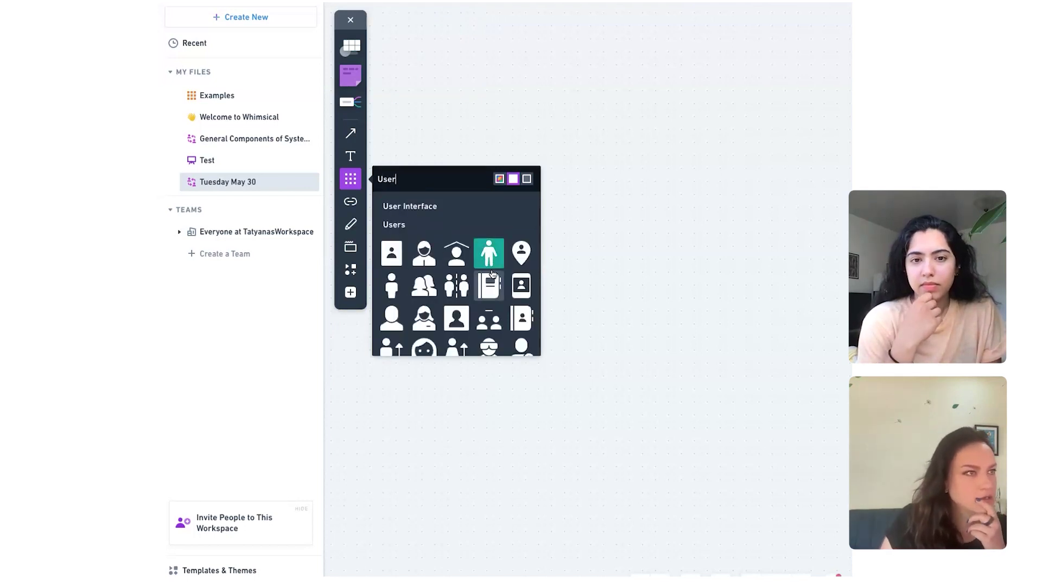
pyautogui.click(492, 273)
pyautogui.click(429, 292)
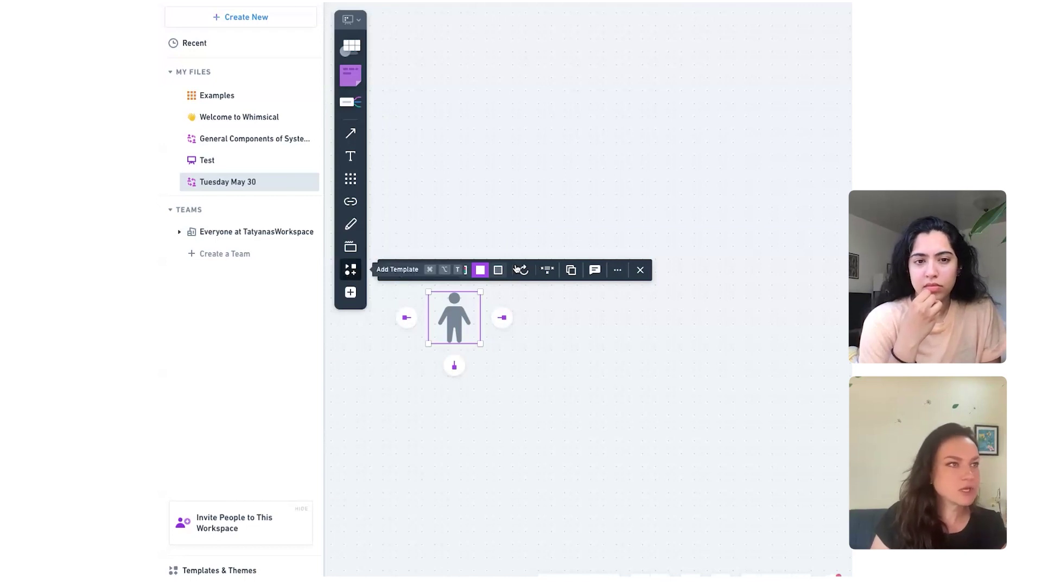
pyautogui.click(350, 269)
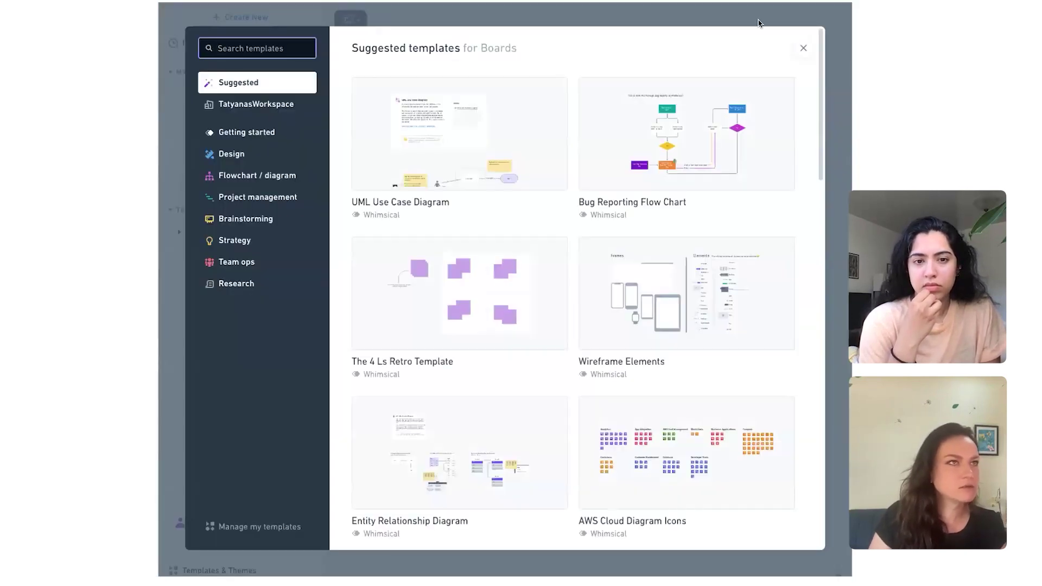
pyautogui.click(801, 46)
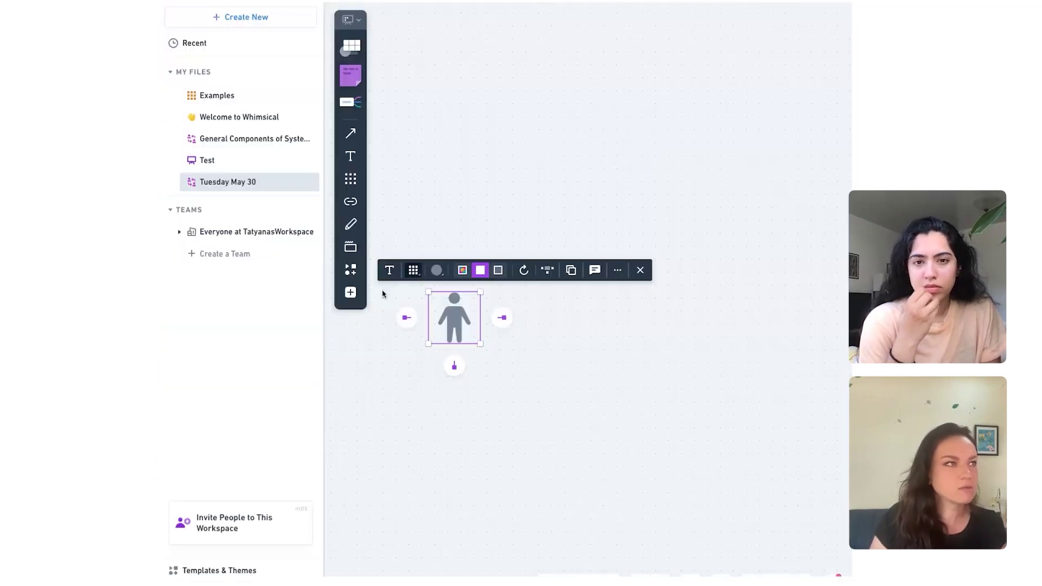
# - Add a rectangle beside the person icon reading "Facebook Frontend service (load balancing, limiting, authentication, authorization, etc)"
pyautogui.click(350, 293)
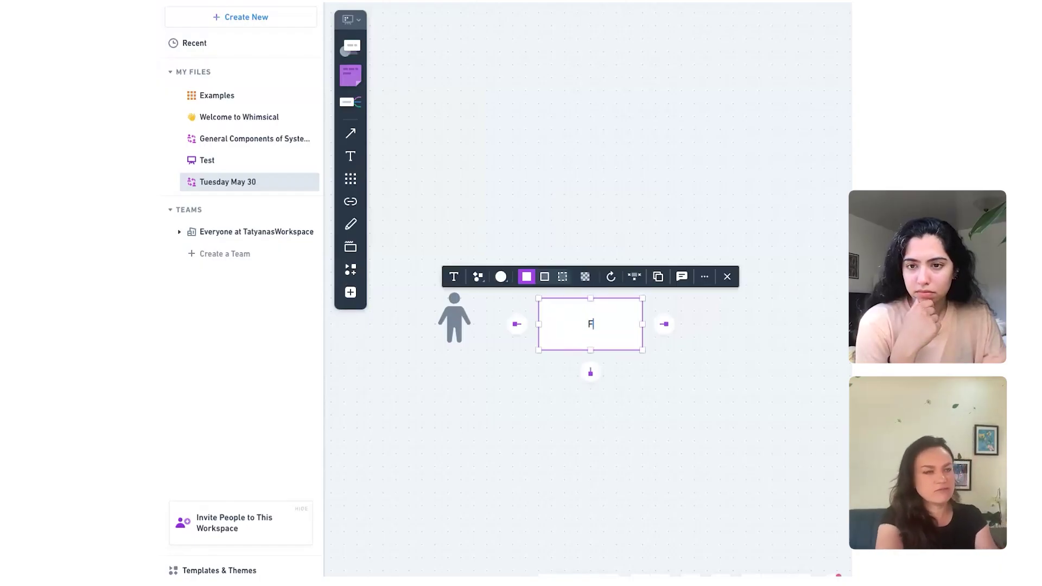
pyautogui.write('ontend se')
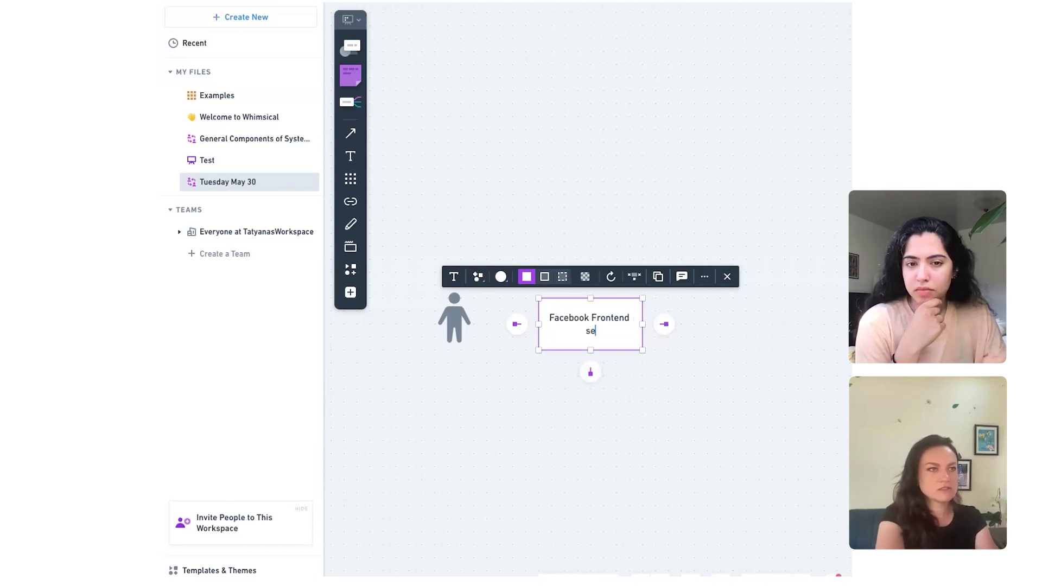
pyautogui.write('rvice (loadbal')
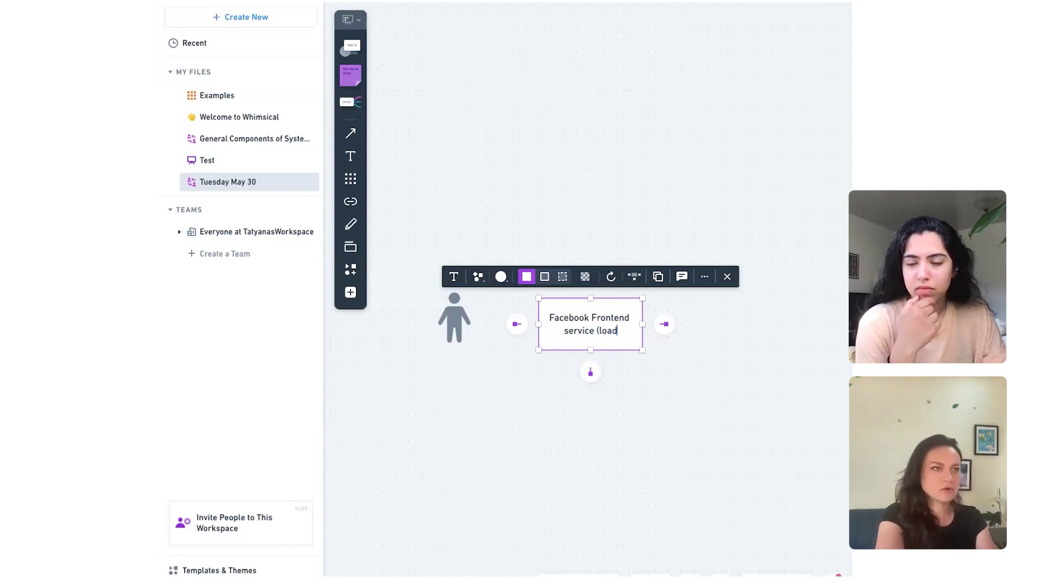
pyautogui.press('BackSpace')
pyautogui.press('BackSpace')
pyautogui.press('BackSpace')
pyautogui.write('bala')
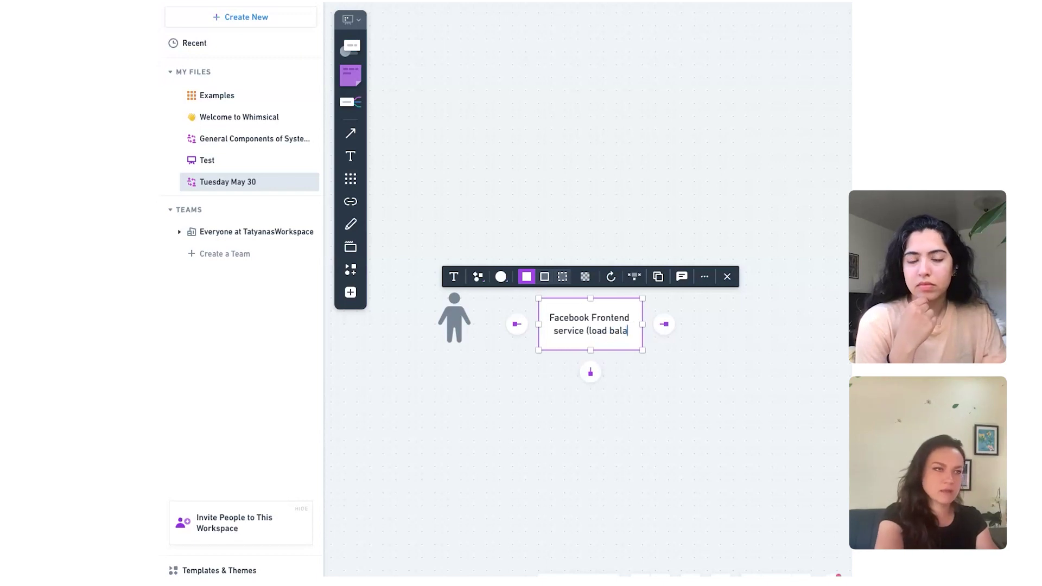
pyautogui.write('ncing, limiting, auth')
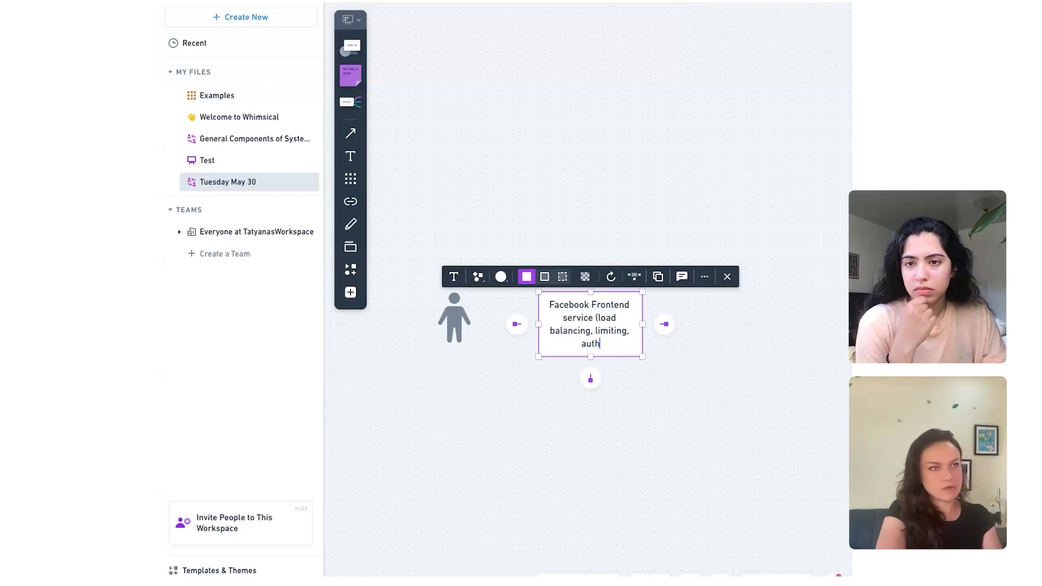
pyautogui.write('entication, authorization')
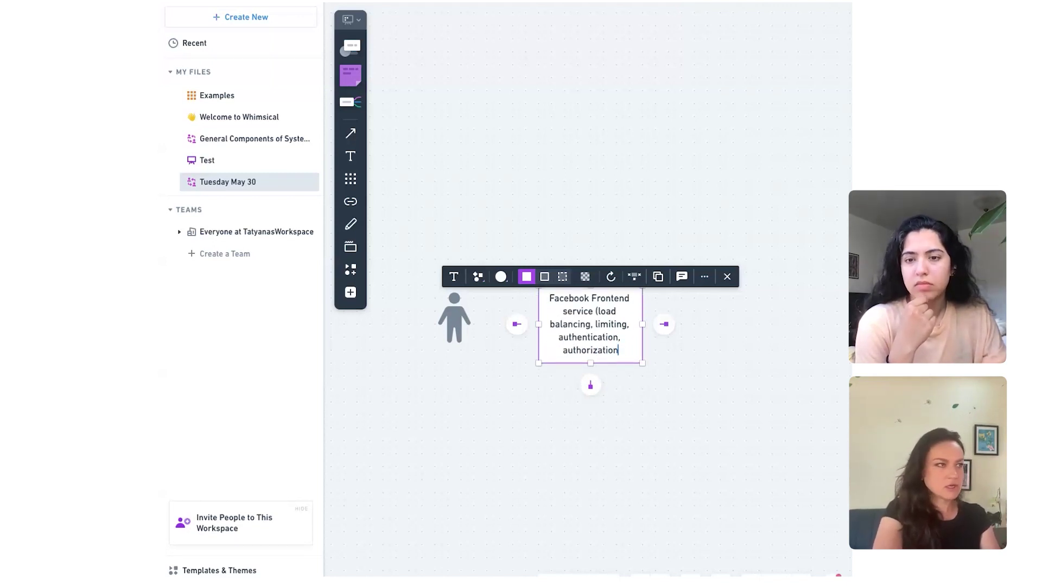
pyautogui.write(', etc)')
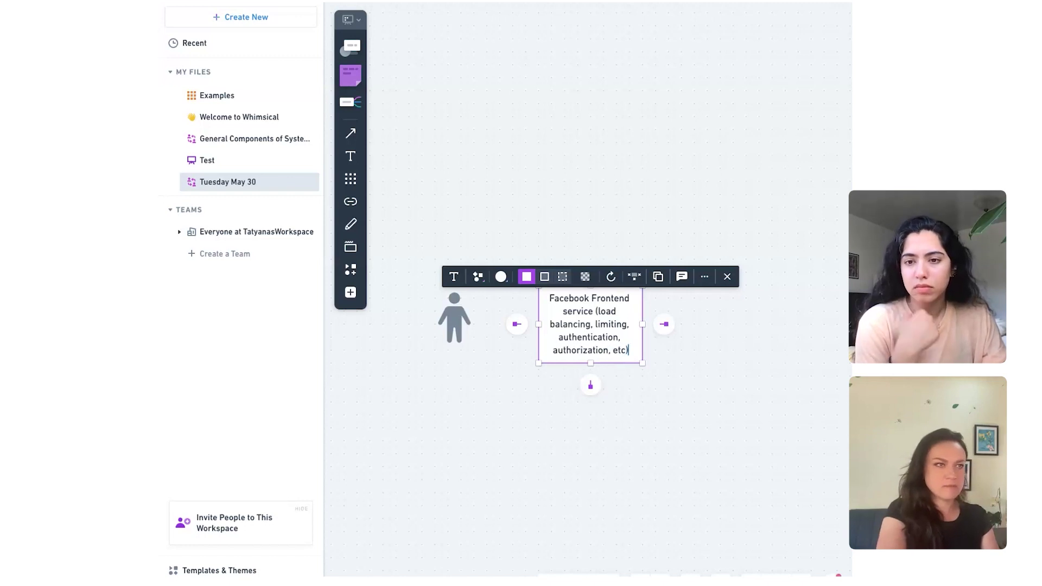
pyautogui.click(702, 340)
# - Connect the person icon to the Facebook Frontend service box with a straight arrow
pyautogui.click(468, 330)
pyautogui.moveTo(500, 317); pyautogui.dragTo(530, 324)
pyautogui.click(525, 319)
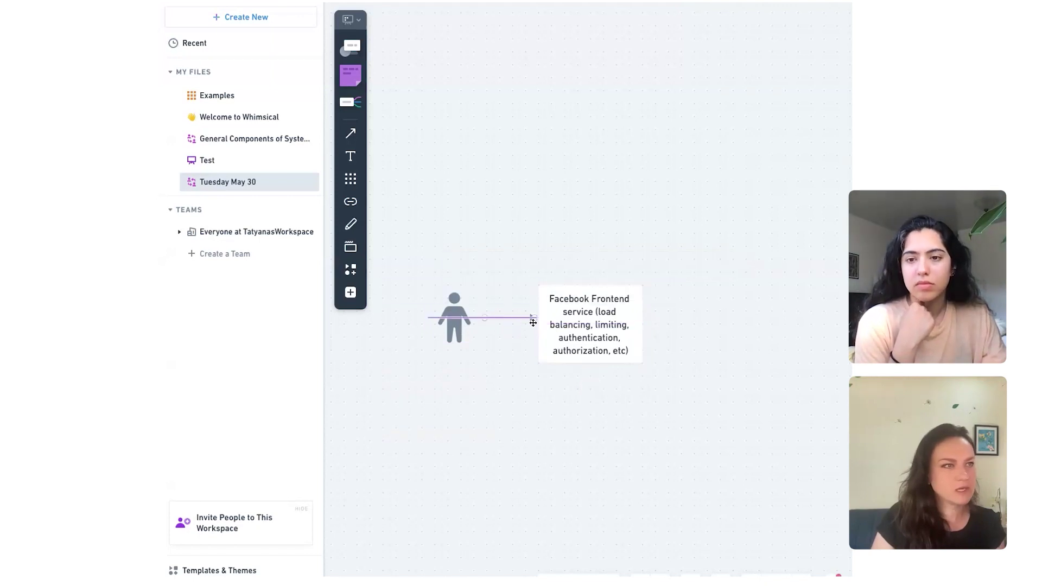
pyautogui.click(666, 351)
# - Add a pill flowchart shape on the far side of the Facebook Frontend service box and label it "Application Service"
pyautogui.hscroll(3, 665, 351)
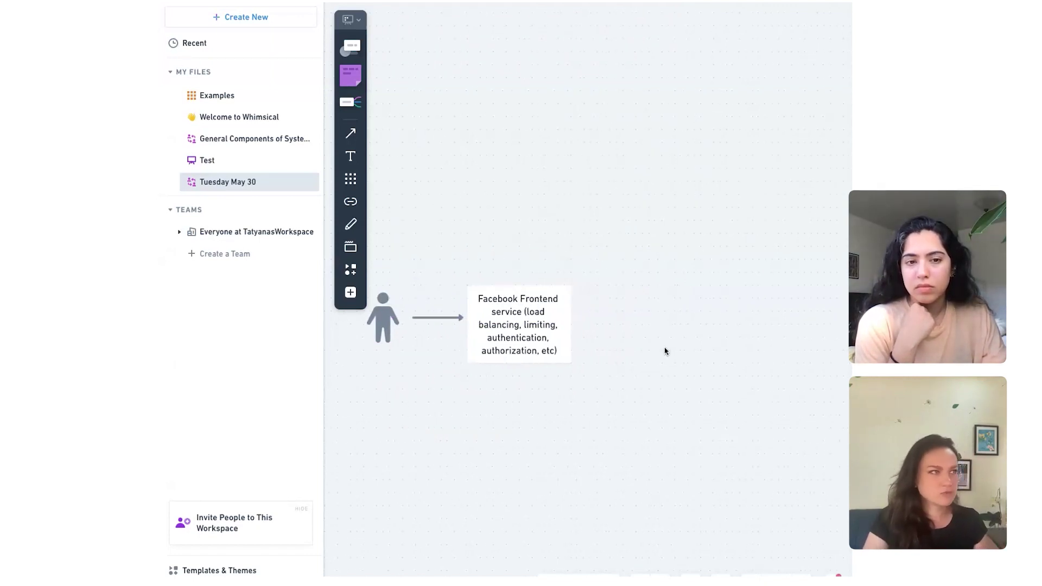
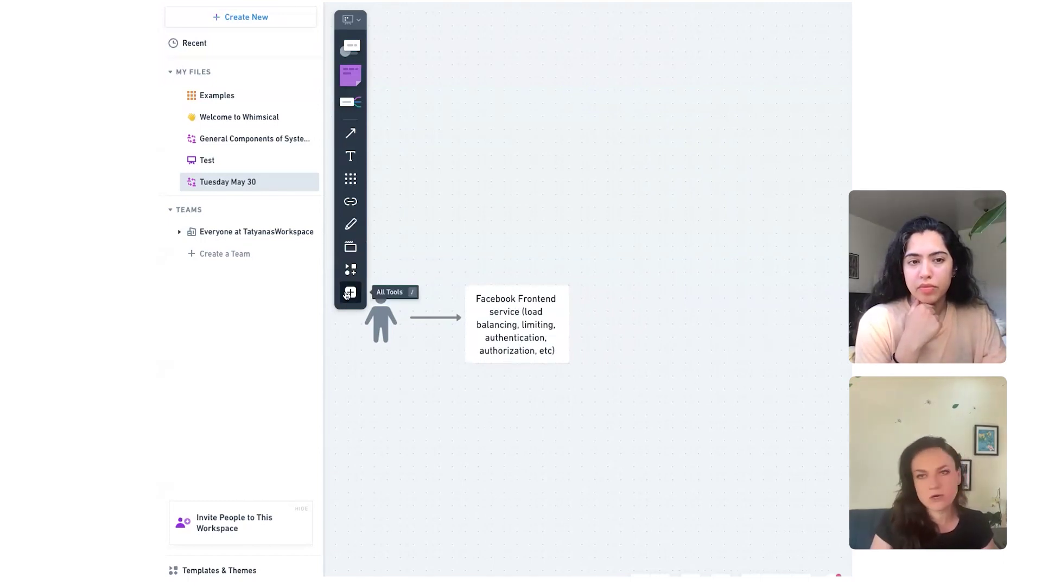
pyautogui.click(348, 294)
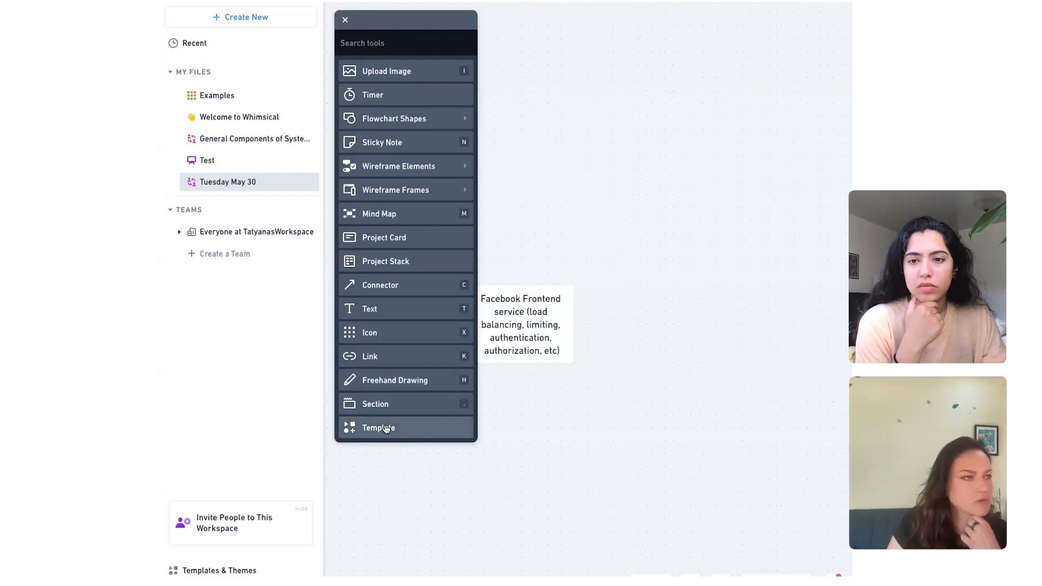
pyautogui.click(384, 120)
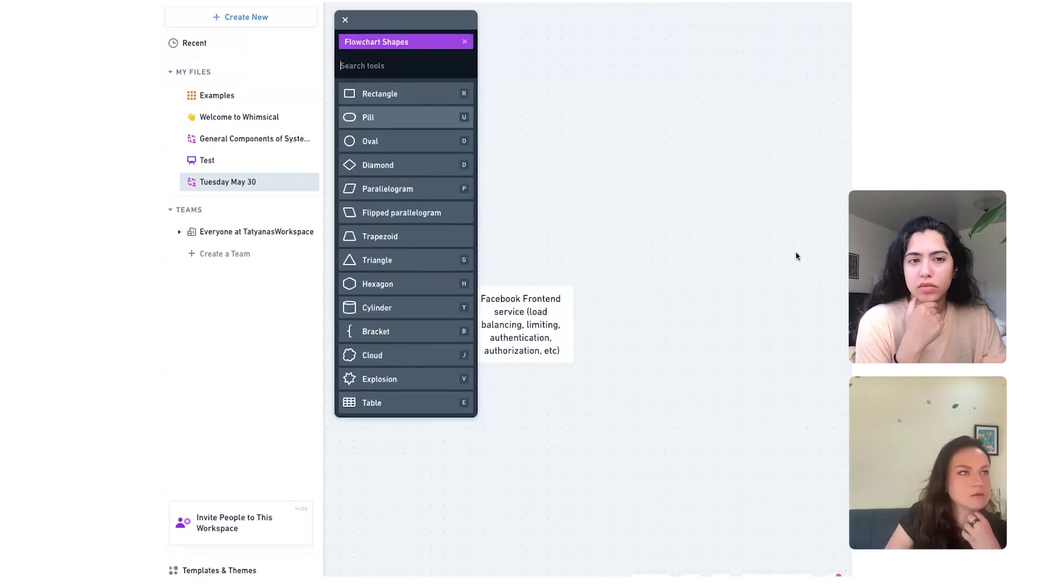
pyautogui.click(364, 117)
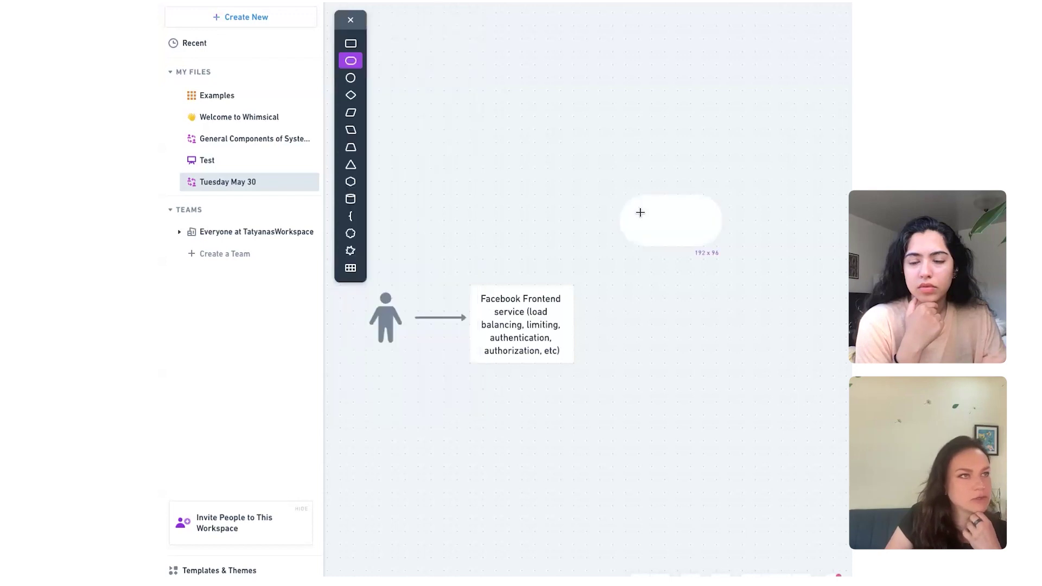
pyautogui.click(667, 286)
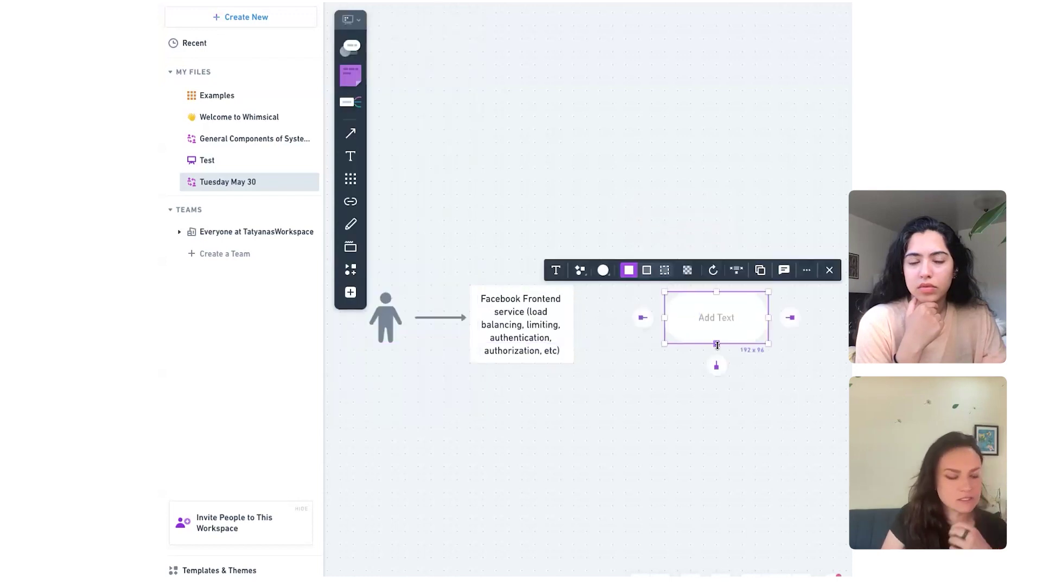
pyautogui.write('Application SEr')
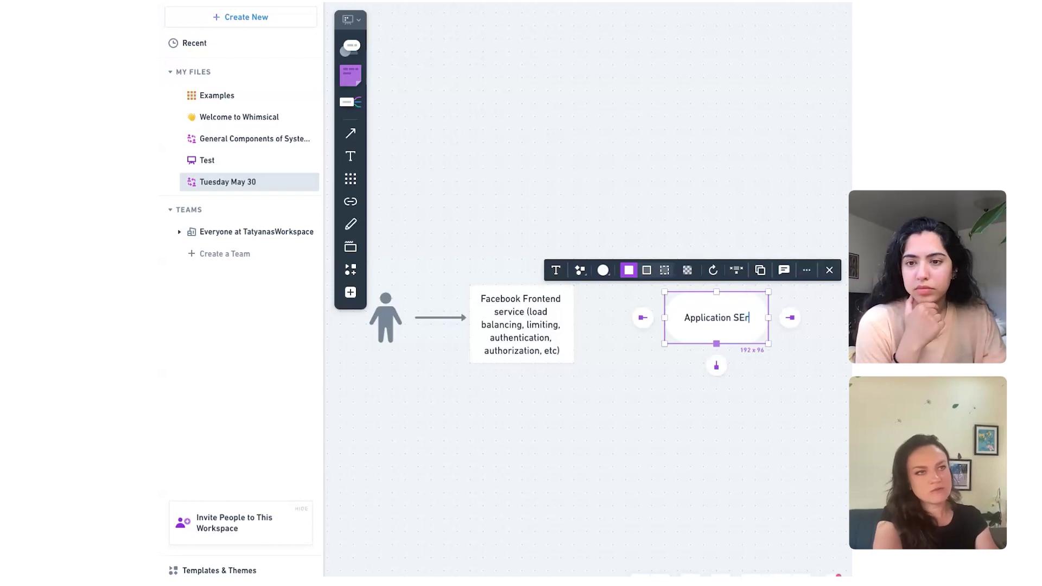
pyautogui.press('BackSpace')
pyautogui.press('BackSpace')
pyautogui.write('ervice')
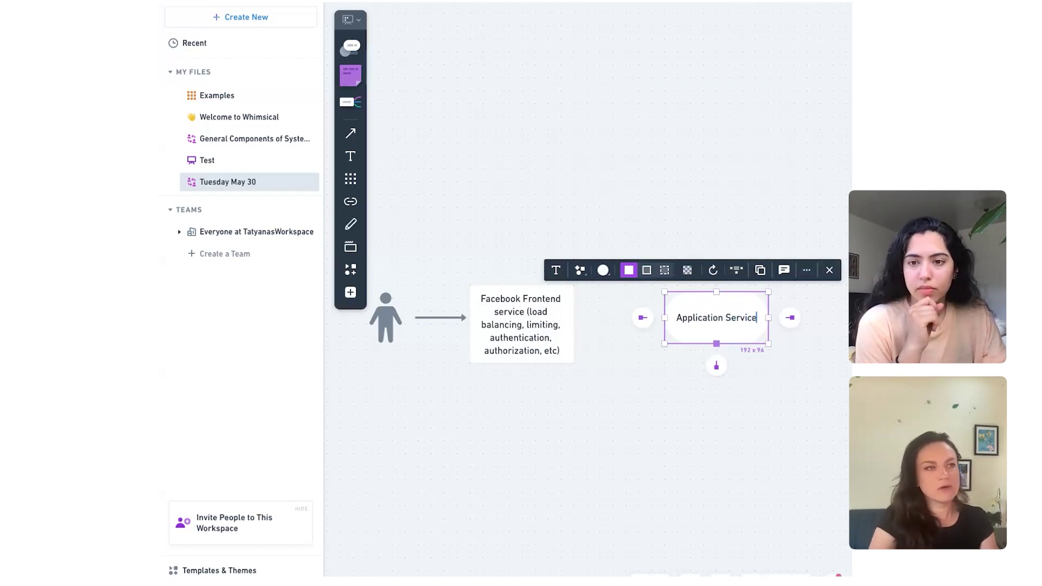
pyautogui.click(611, 442)
# - Connect the Facebook Frontend service box to the Application Service pill with an arrow
pyautogui.click(557, 325)
pyautogui.moveTo(601, 323)
pyautogui.mouseDown()
pyautogui.moveTo(642, 321)
pyautogui.moveTo(622, 326)
pyautogui.mouseUp()
pyautogui.click(625, 319)
pyautogui.click(601, 317)
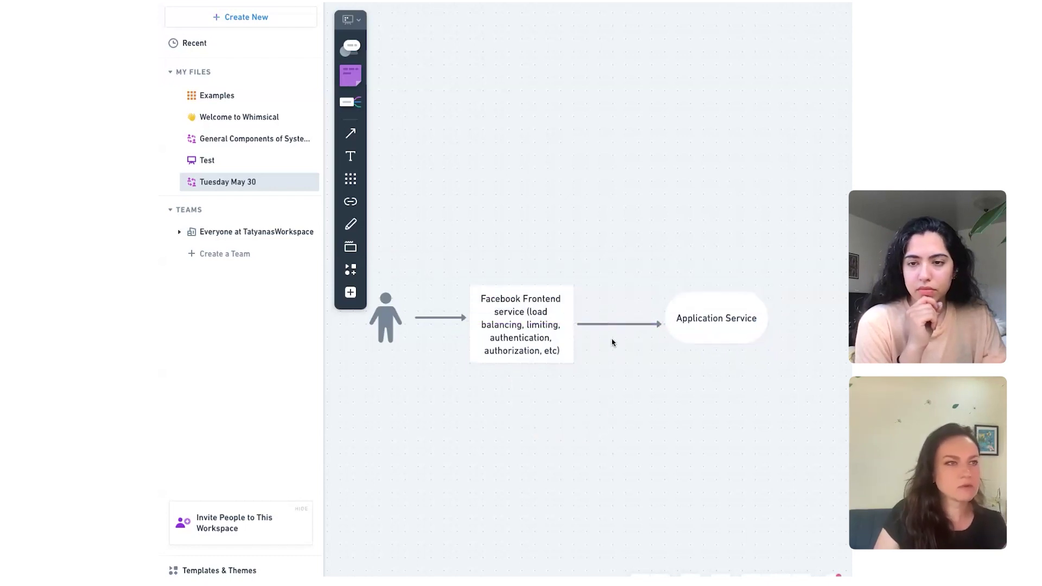
# - Label the arrow to Application Service "User ID, Date Range" and move the pill farther away to make room for the label
pyautogui.doubleClick(631, 324)
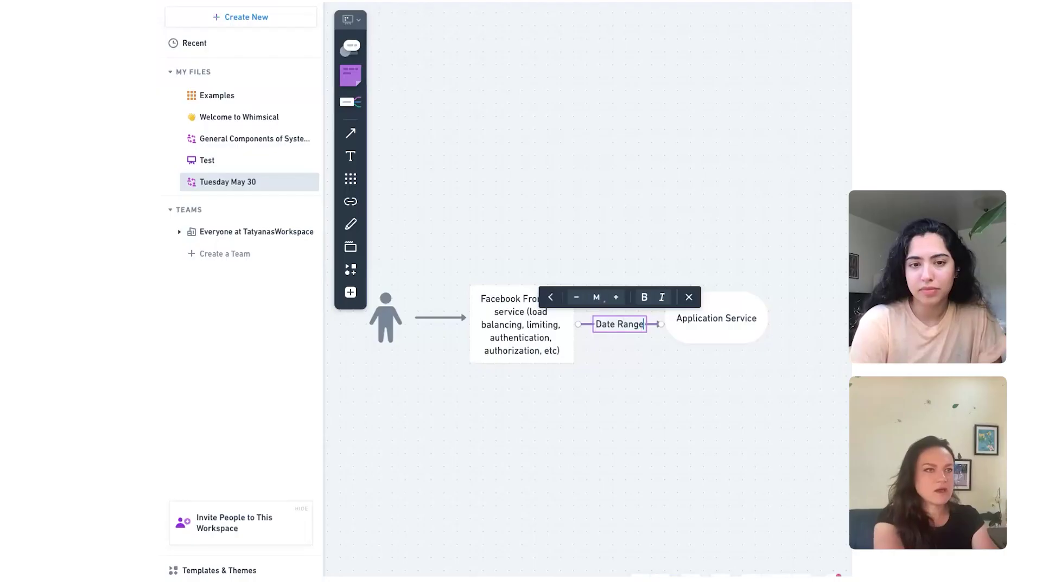
pyautogui.press('BackSpace')
pyautogui.press('BackSpace')
pyautogui.press('BackSpace')
pyautogui.press('BackSpace')
pyautogui.press('BackSpace')
pyautogui.press('BackSpace')
pyautogui.press('BackSpace')
pyautogui.press('BackSpace')
pyautogui.press('BackSpace')
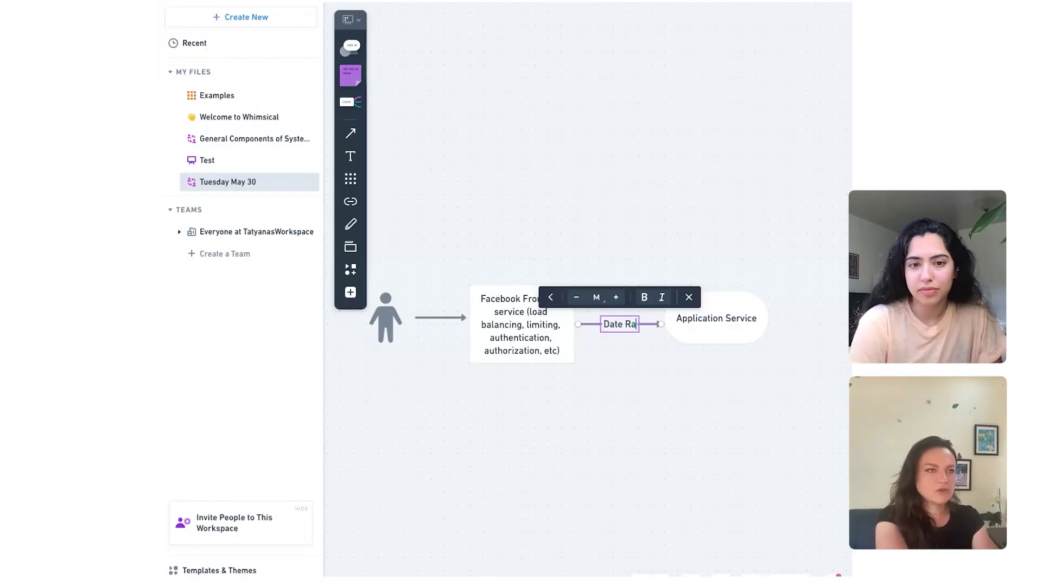
pyautogui.press('BackSpace')
pyautogui.press('BackSpace')
pyautogui.press('BackSpace')
pyautogui.write('User')
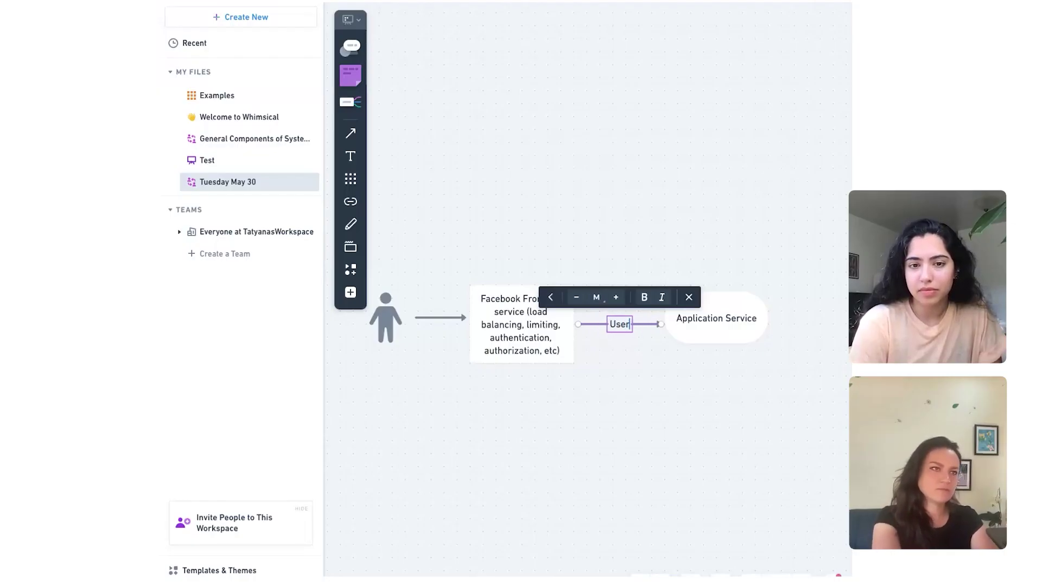
pyautogui.write(' ID, D')
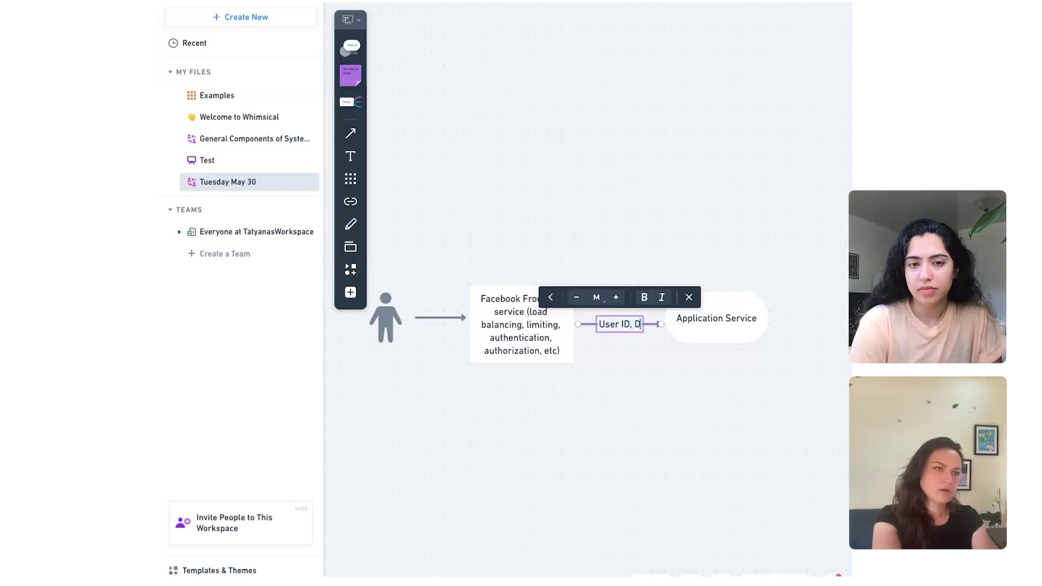
pyautogui.write('ate Range')
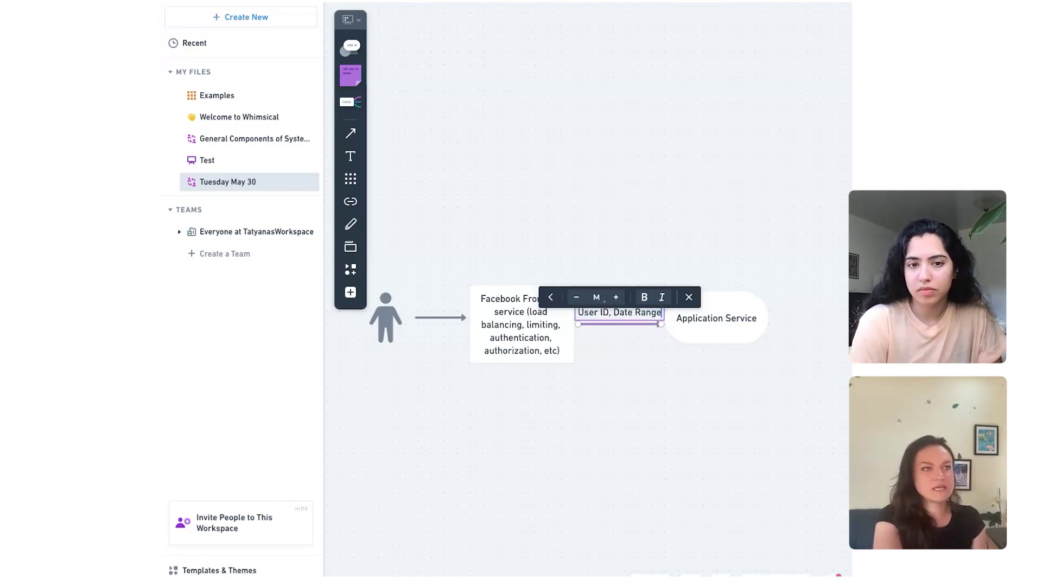
pyautogui.moveTo(734, 300); pyautogui.dragTo(752, 301)
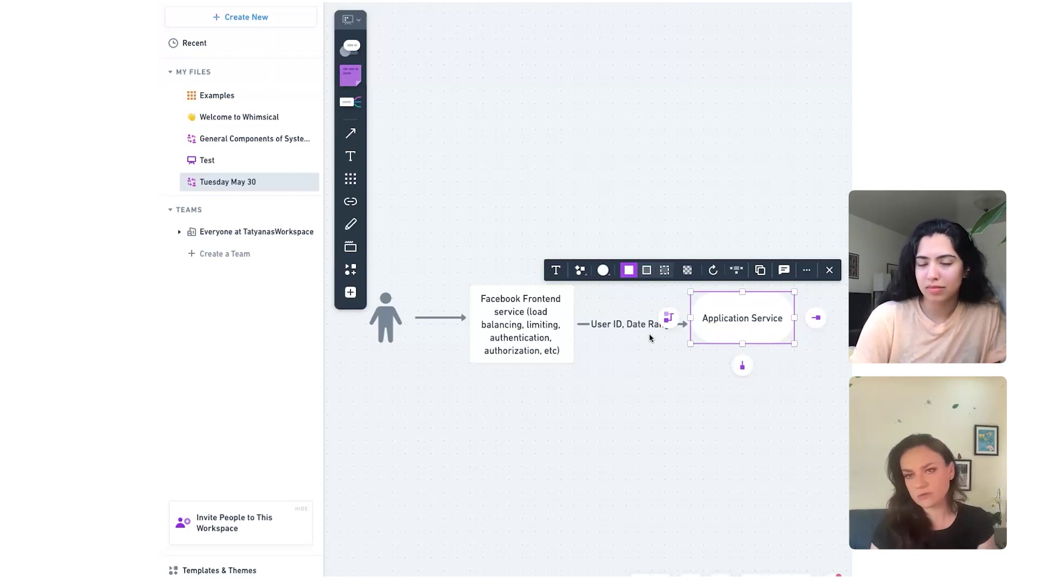
# - Extend the label on the arrow to Application Service with ", Filtered List of Data"
pyautogui.doubleClick(651, 326)
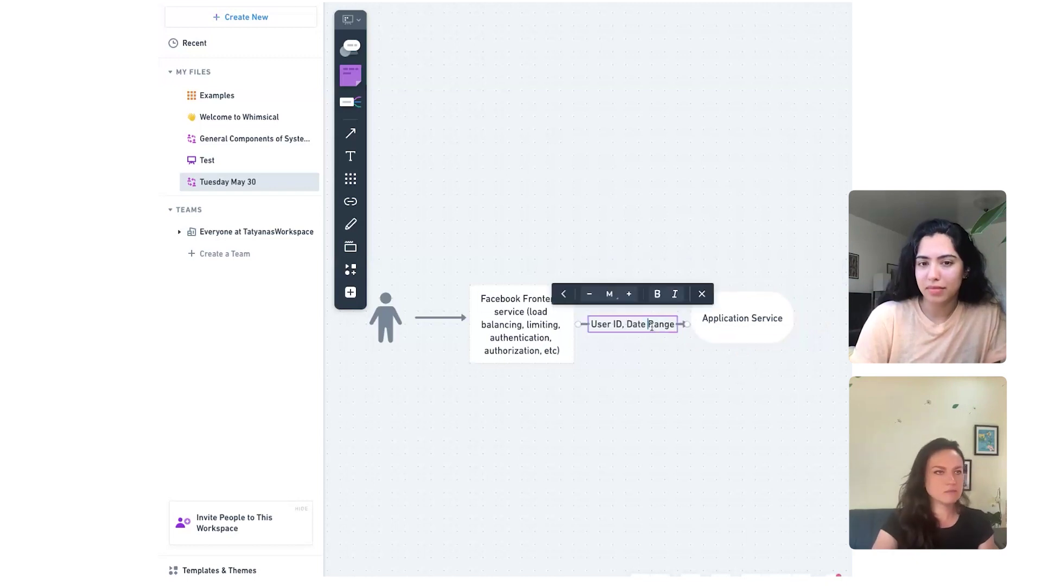
pyautogui.press('End')
pyautogui.write(', ')
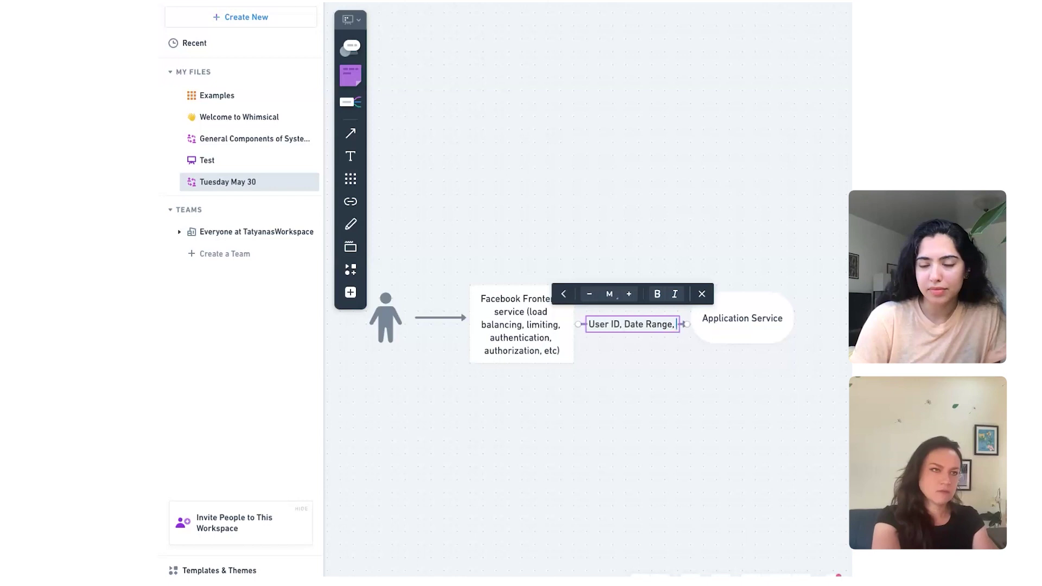
pyautogui.write('Location')
pyautogui.press('BackSpace')
pyautogui.press('BackSpace')
pyautogui.press('BackSpace')
pyautogui.press('BackSpace')
pyautogui.press('BackSpace')
pyautogui.press('BackSpace')
pyautogui.press('BackSpace')
pyautogui.press('BackSpace')
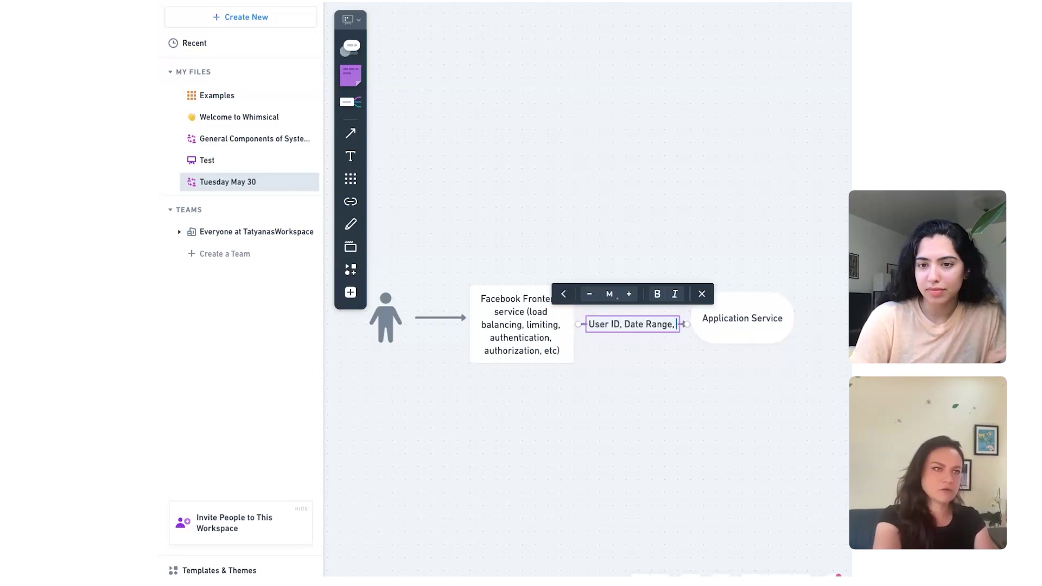
pyautogui.write('Filtered List of Data')
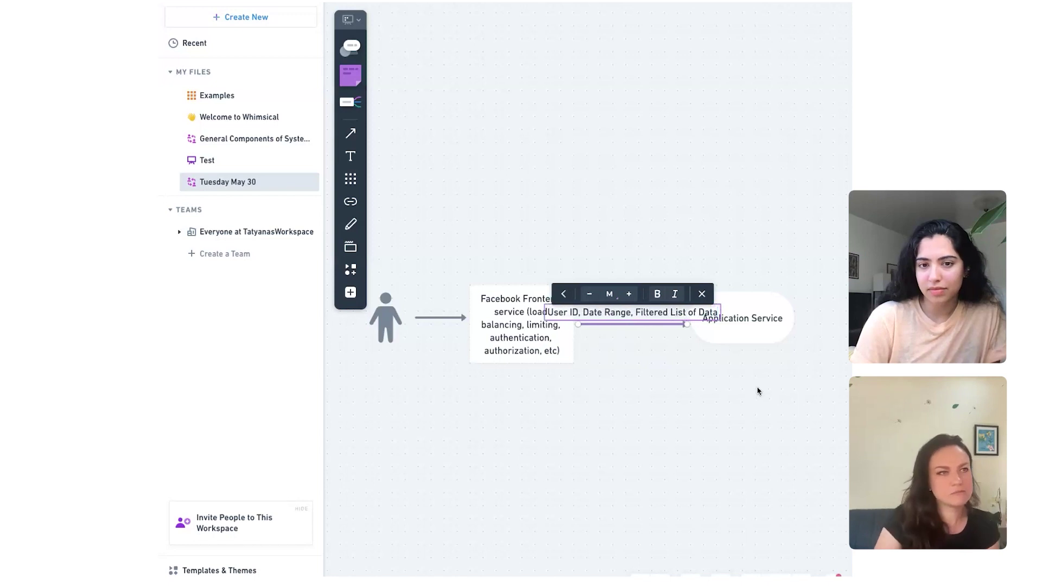
# - Move the Application Service pill farther away and break the arrow label onto a second line before "Filtered List of Data"
pyautogui.click(747, 339)
pyautogui.moveTo(747, 339); pyautogui.dragTo(771, 346)
pyautogui.click(648, 312)
pyautogui.click(648, 312)
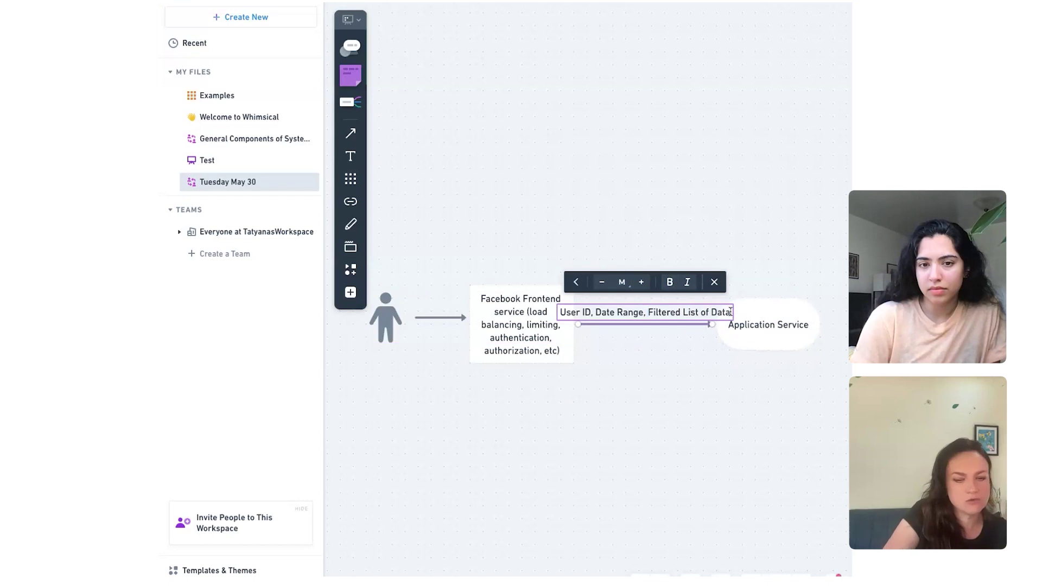
pyautogui.press('Return')
pyautogui.click(724, 360)
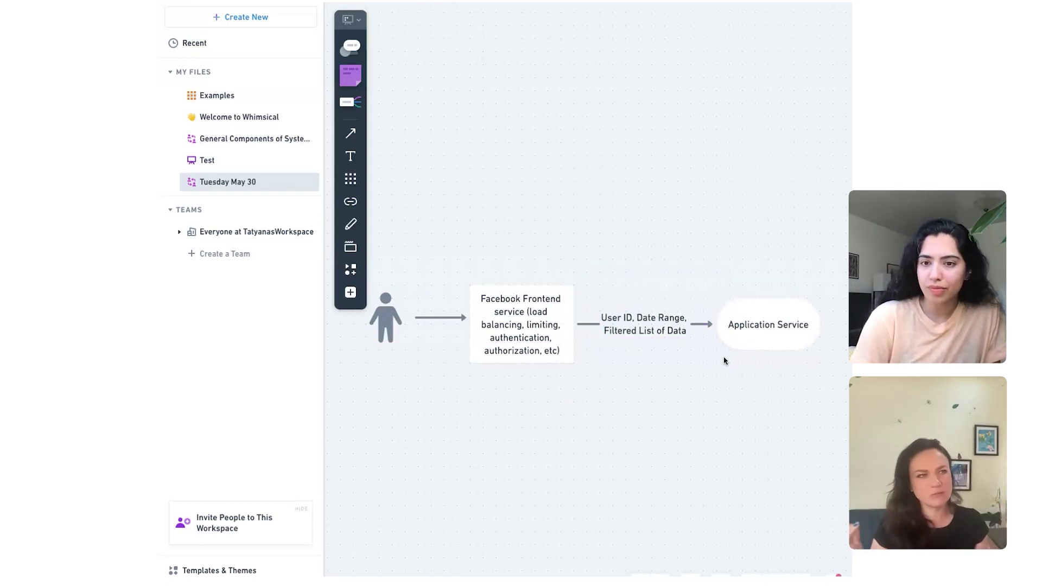
pyautogui.click(787, 337)
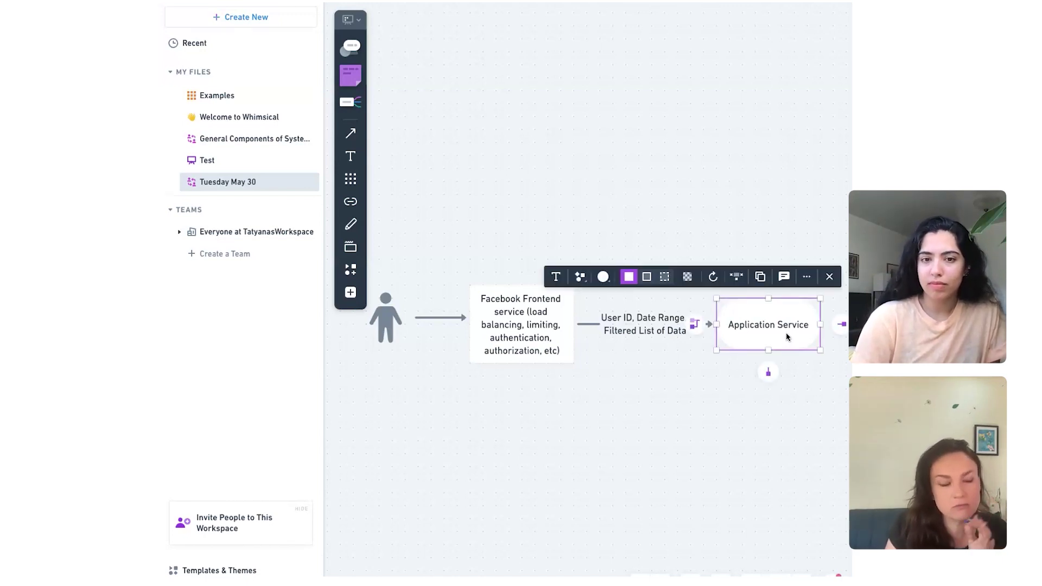
pyautogui.click(704, 364)
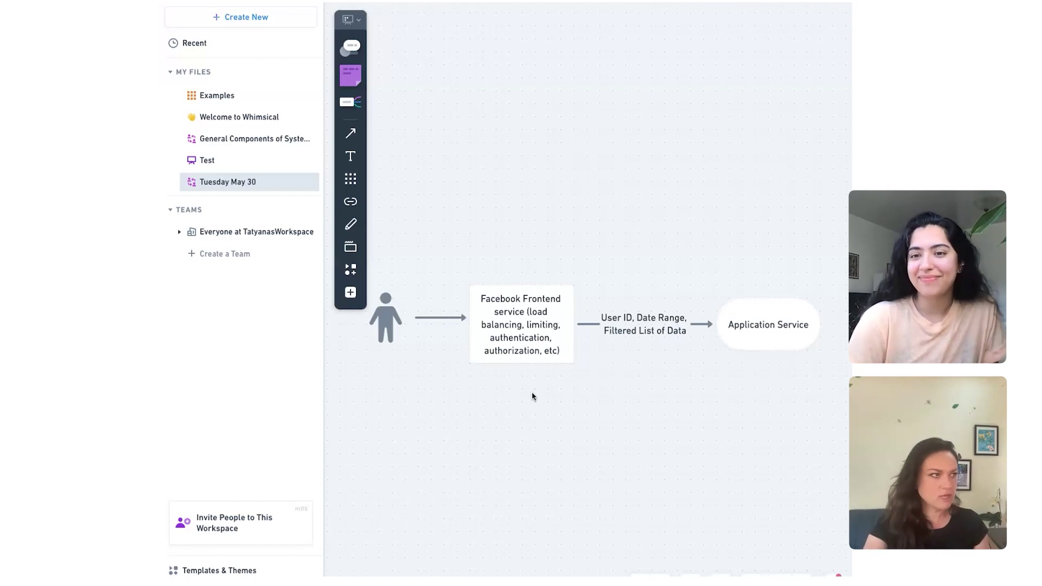
# - Rename the Application Service pill as "Application Service(s)"
pyautogui.hscroll(1, 531, 397)
pyautogui.click(806, 328)
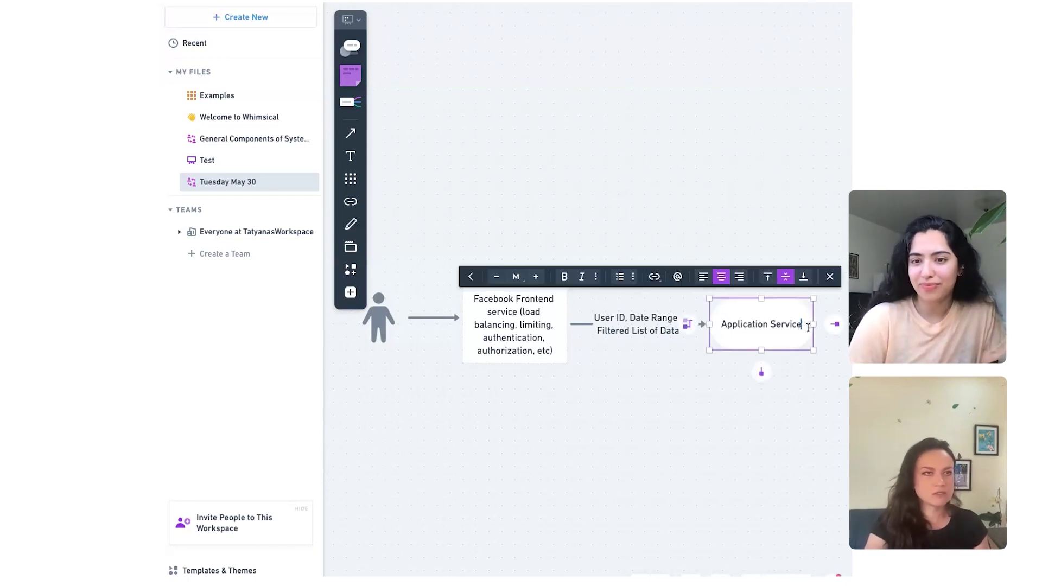
pyautogui.click(808, 328)
pyautogui.press('Right')
pyautogui.write('(s)')
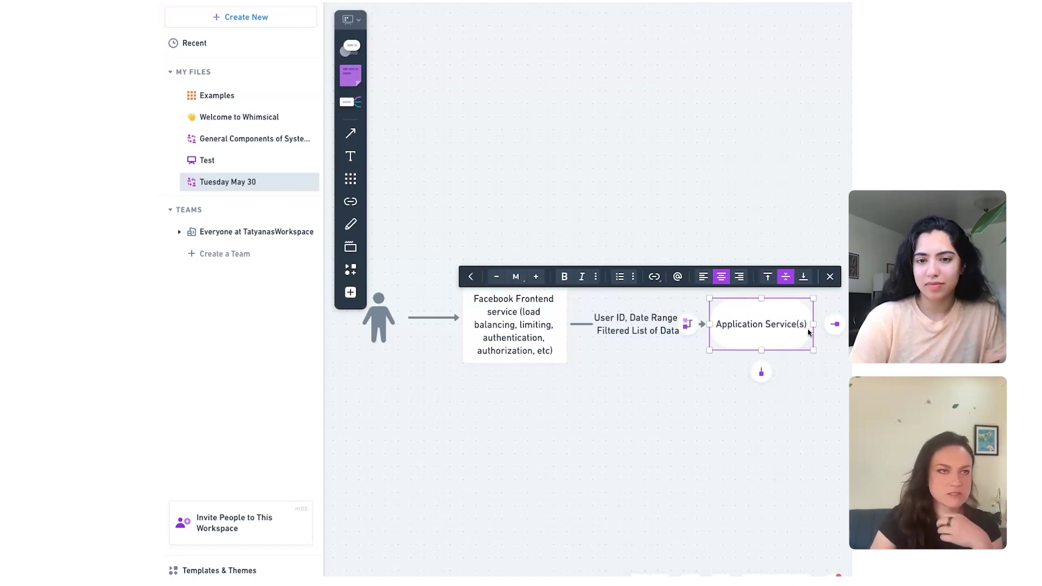
pyautogui.hscroll(1, 781, 358)
pyautogui.click(752, 387)
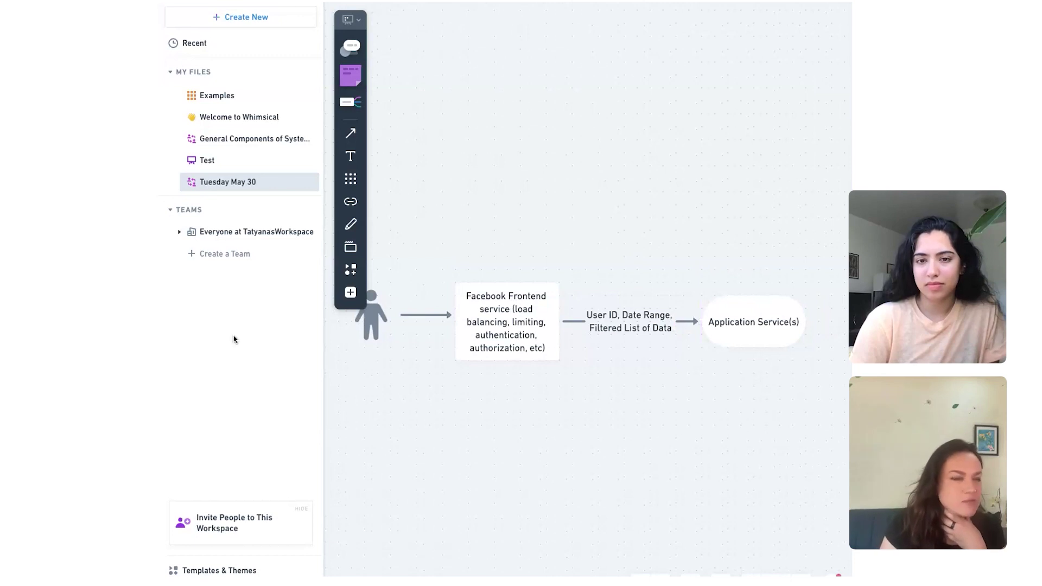
# - Add a database cylinder above the Application Service(s) pill and label it "User Data Services mapping"
pyautogui.hscroll(2, 528, 331)
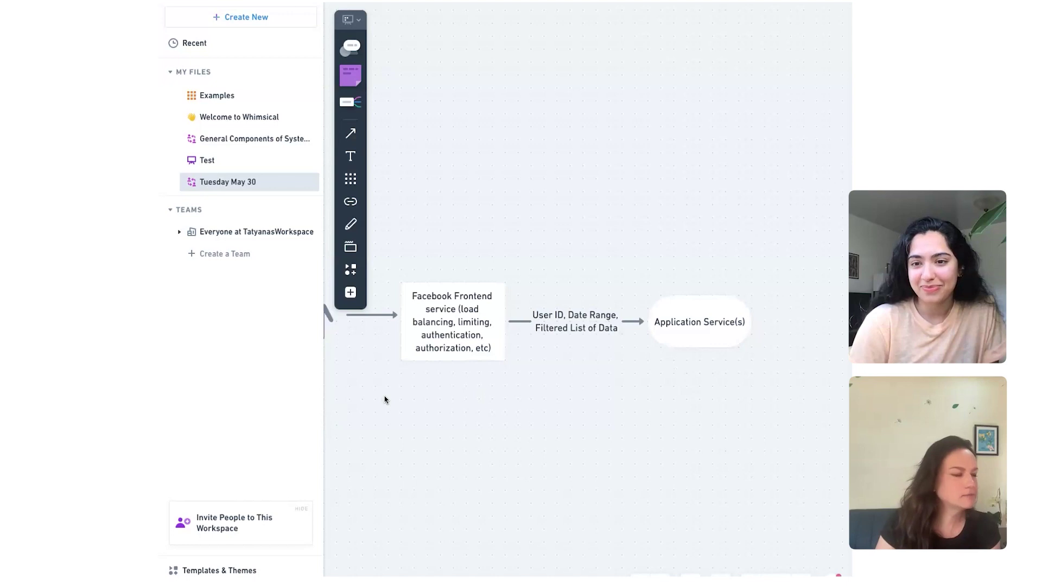
pyautogui.click(699, 321)
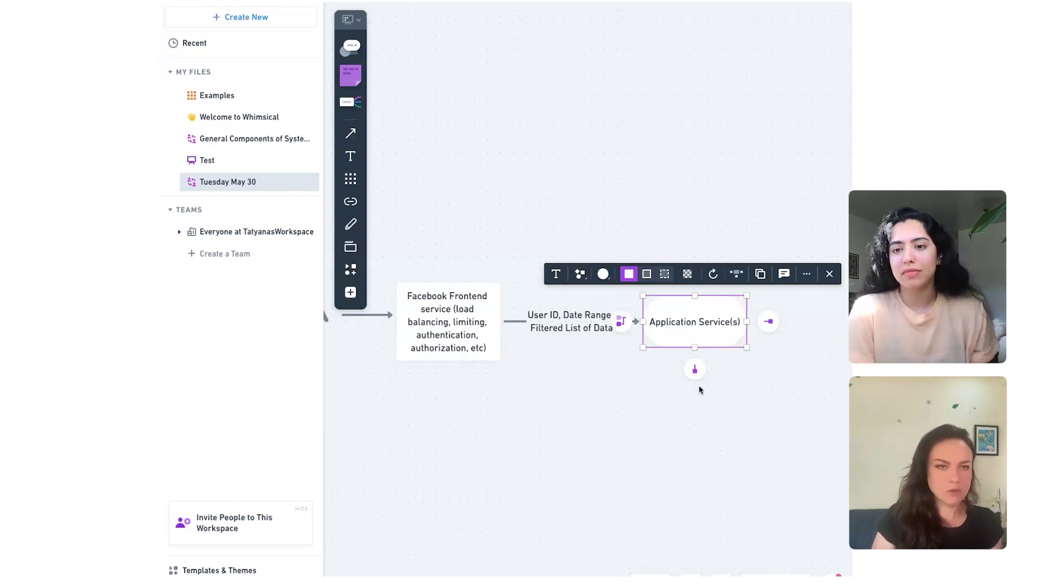
pyautogui.hscroll(2, 695, 389)
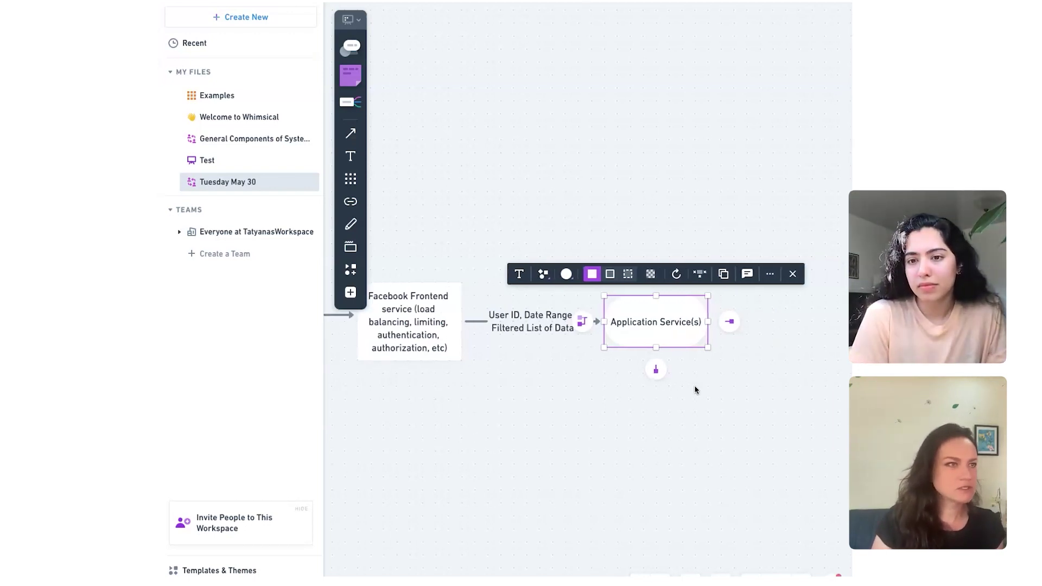
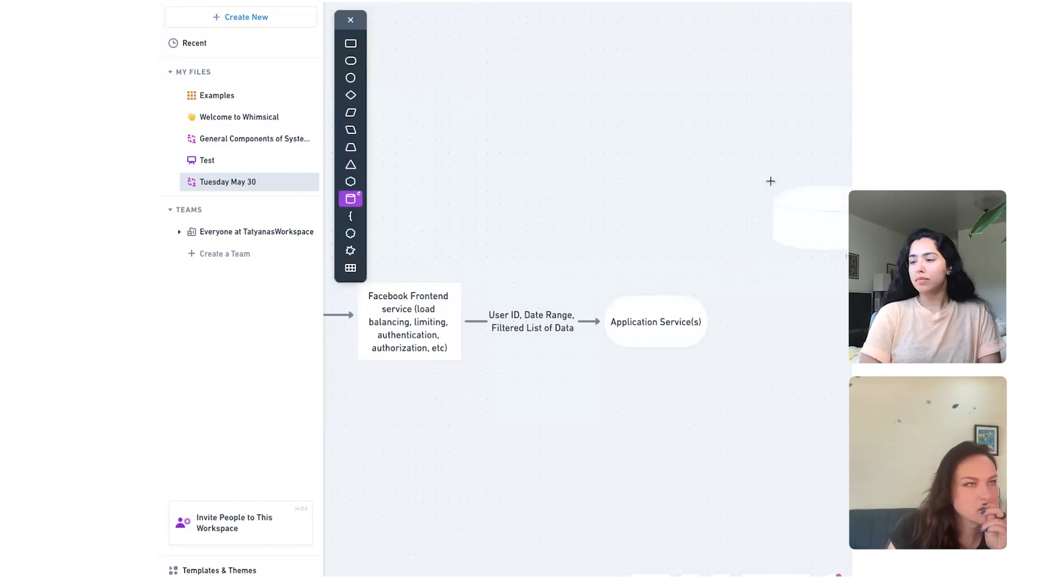
pyautogui.click(651, 144)
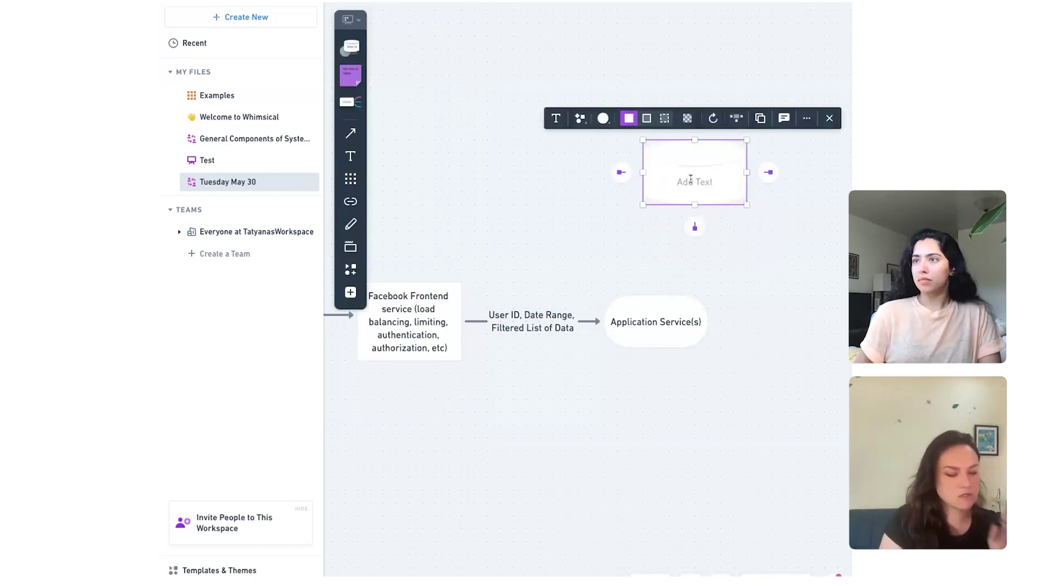
pyautogui.write('User ')
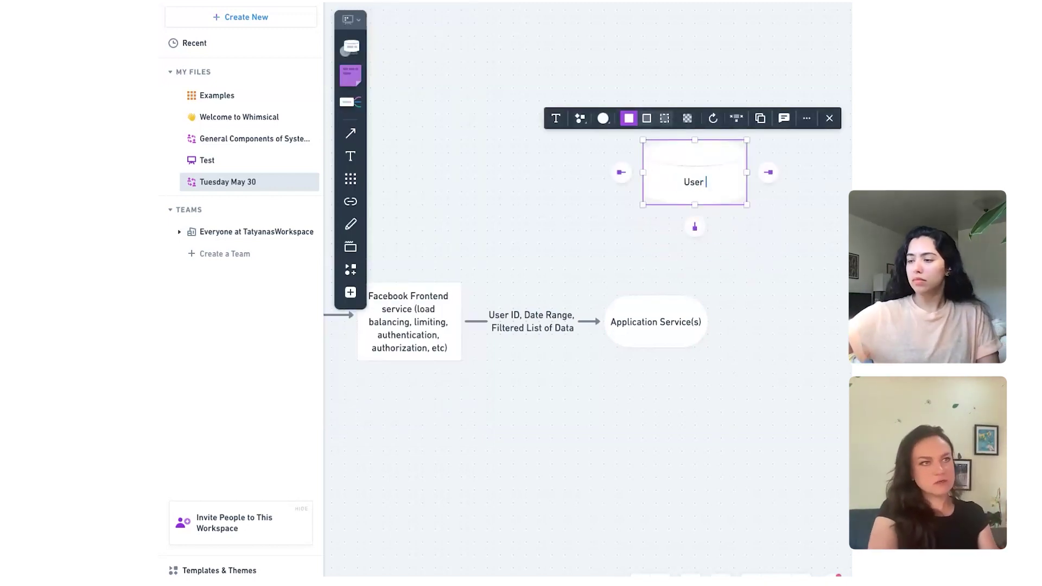
pyautogui.write('Data Servi')
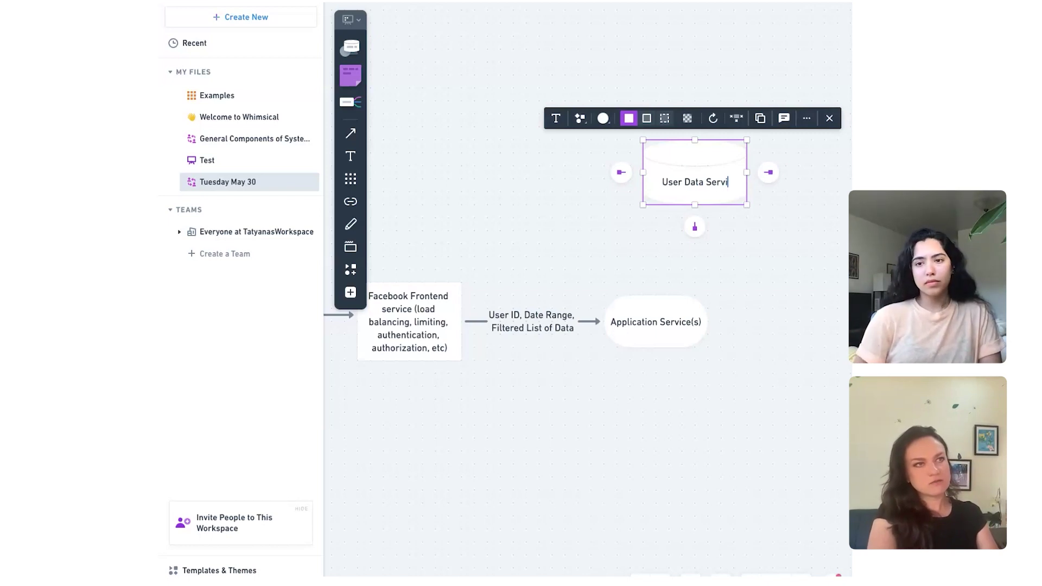
pyautogui.write('ces mapping')
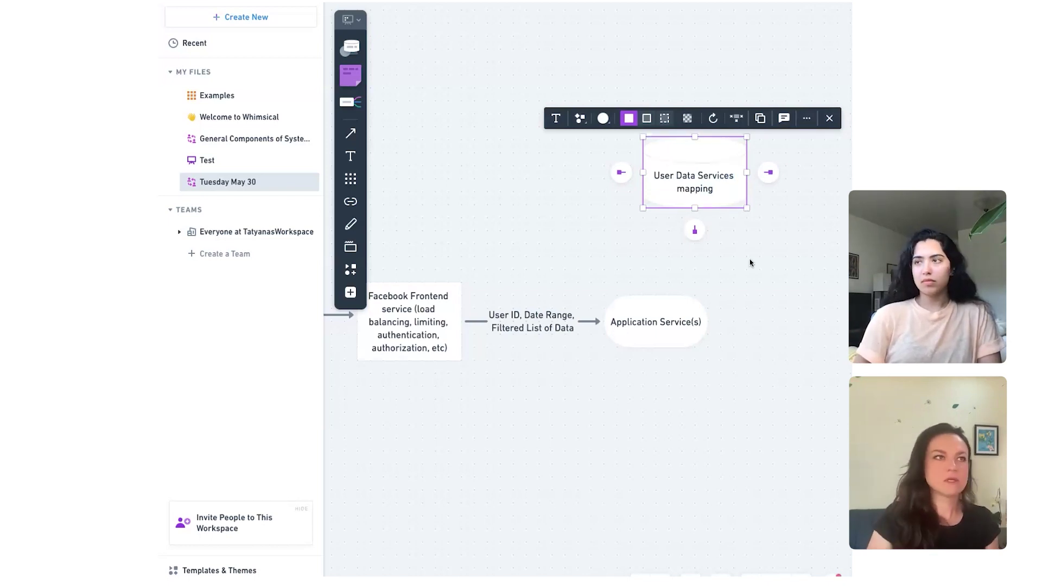
# - Connect the Application Service(s) pill to the User Data Services mapping cylinder with an arrow
pyautogui.click(654, 289)
pyautogui.click(656, 297)
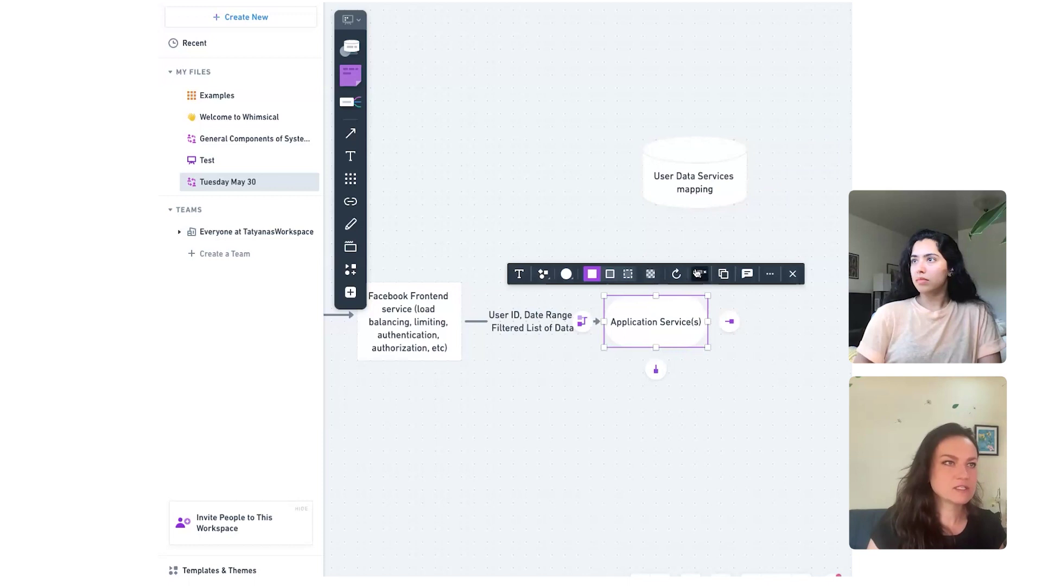
pyautogui.click(693, 196)
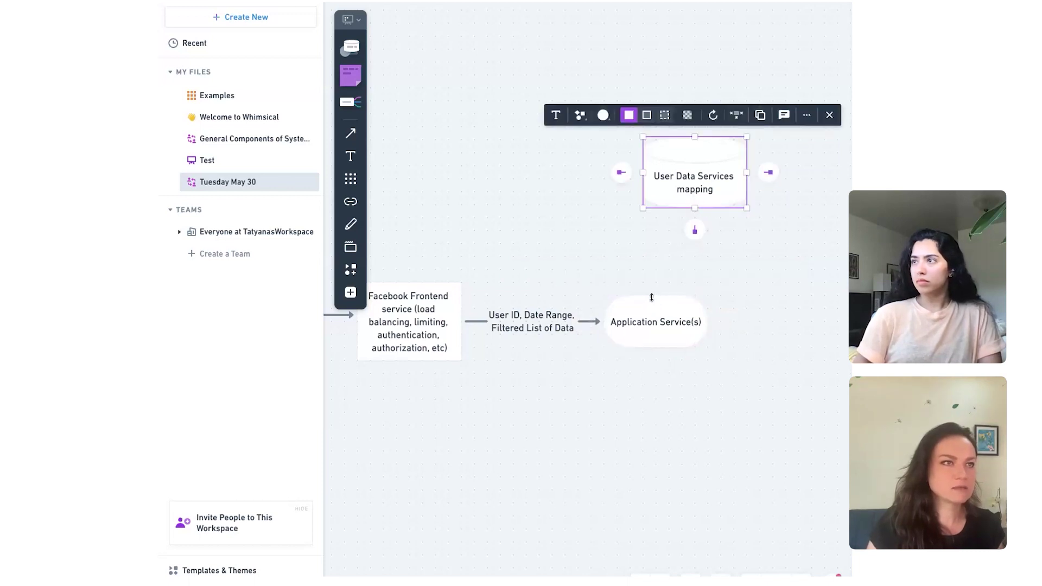
pyautogui.click(613, 298)
pyautogui.click(350, 133)
pyautogui.moveTo(655, 296); pyautogui.dragTo(691, 191)
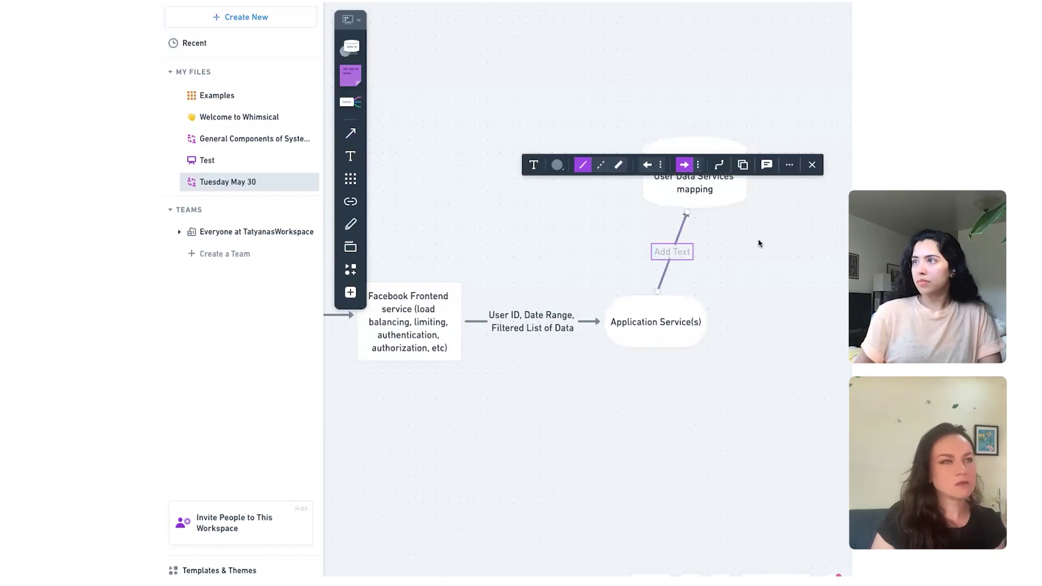
# - Label the arrow to the User Data Services mapping cylinder "Get Data Services"
pyautogui.write('Get Use')
pyautogui.press('BackSpace')
pyautogui.press('BackSpace')
pyautogui.press('BackSpace')
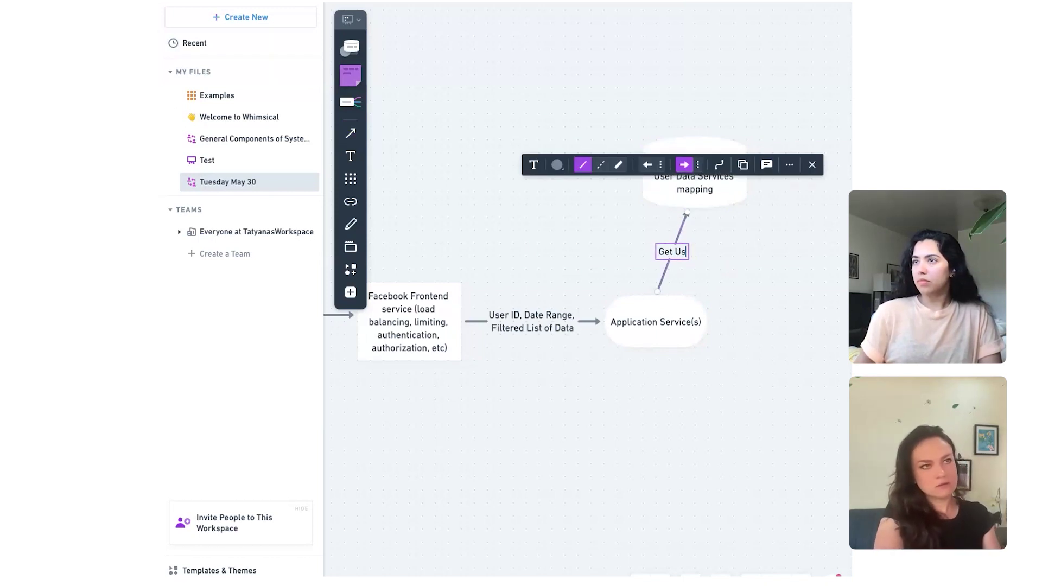
pyautogui.write('Data Services')
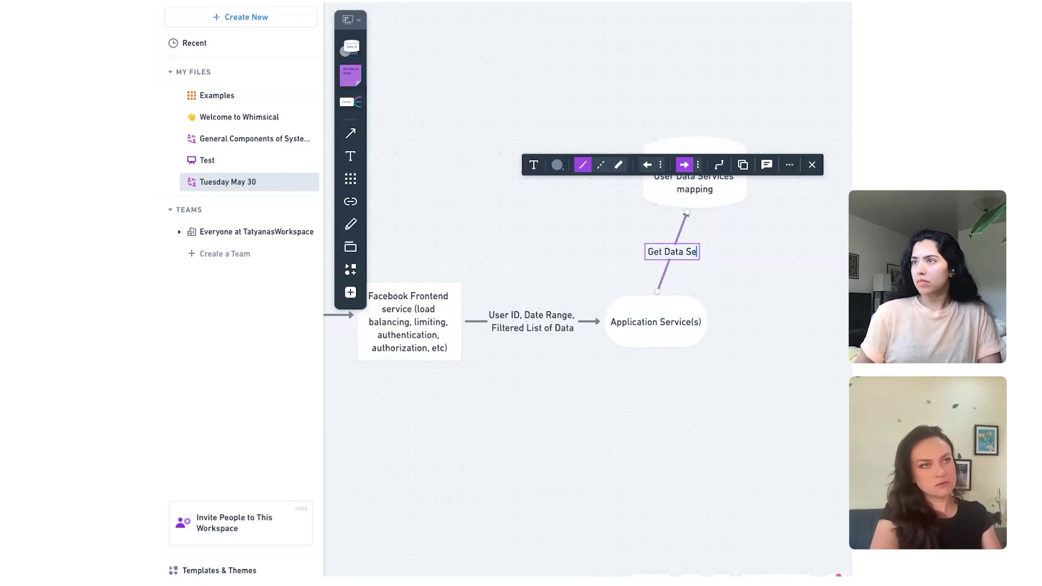
pyautogui.click(774, 254)
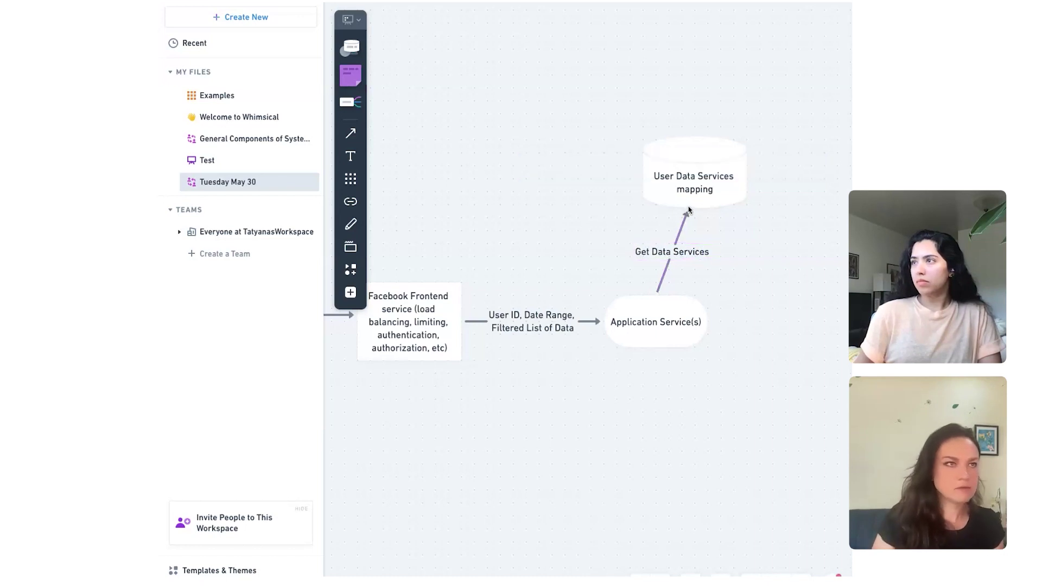
# - Draw a return arrow from the cylinder to Application Service(s) and bend the two arrows outward, away from each other
pyautogui.click(705, 202)
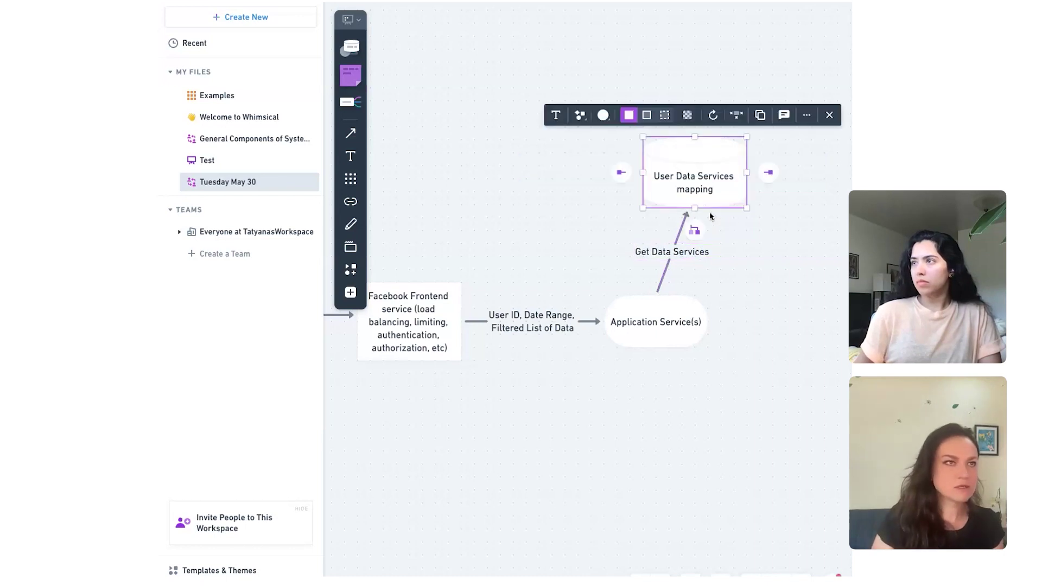
pyautogui.click(350, 132)
pyautogui.moveTo(714, 211); pyautogui.dragTo(682, 293)
pyautogui.click(767, 298)
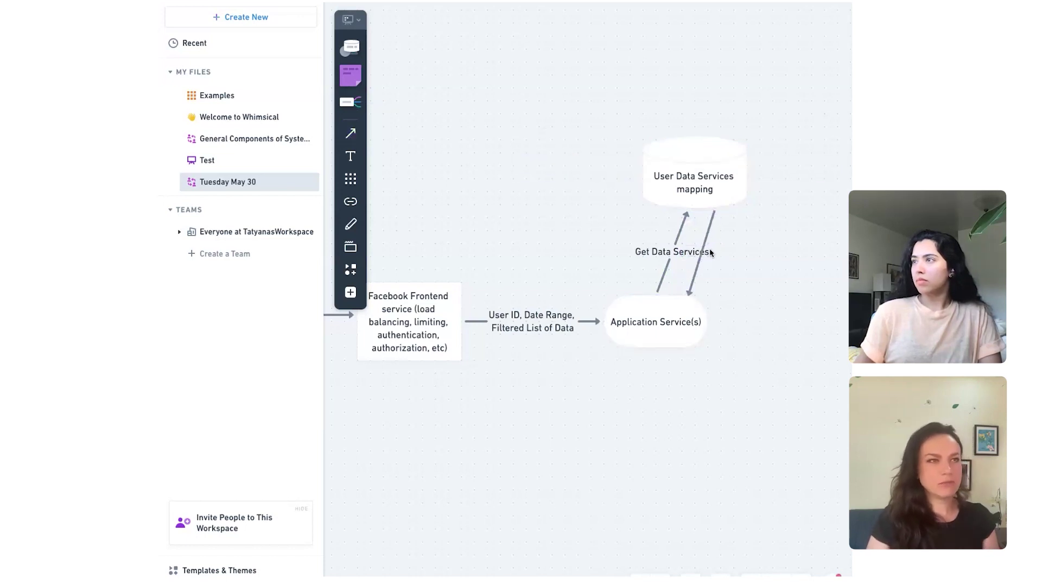
pyautogui.click(703, 243)
pyautogui.moveTo(703, 242); pyautogui.dragTo(725, 254)
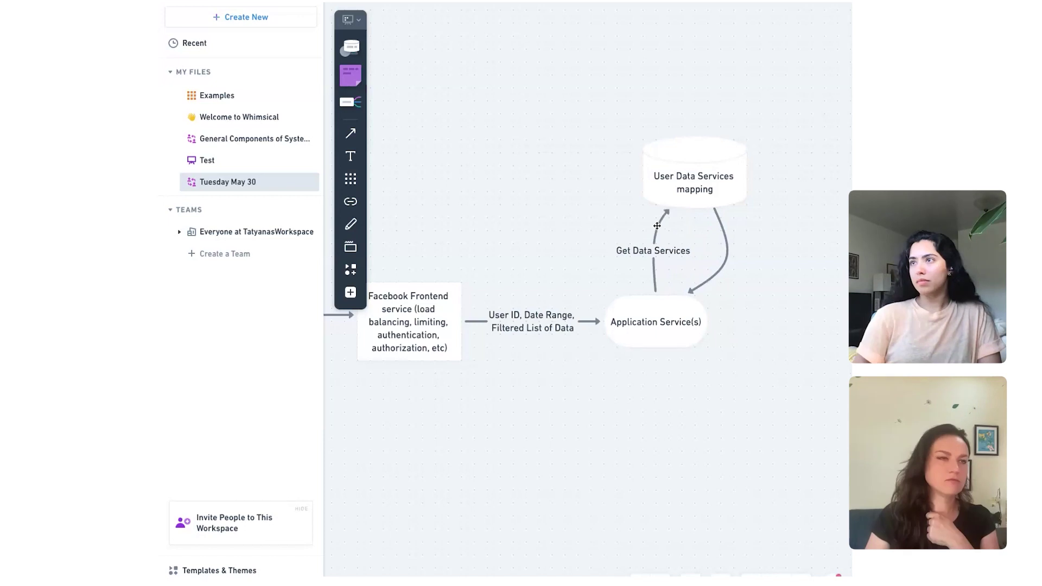
# - Label the return arrow from the cylinder to Application Service(s) "Data Services"
pyautogui.doubleClick(725, 250)
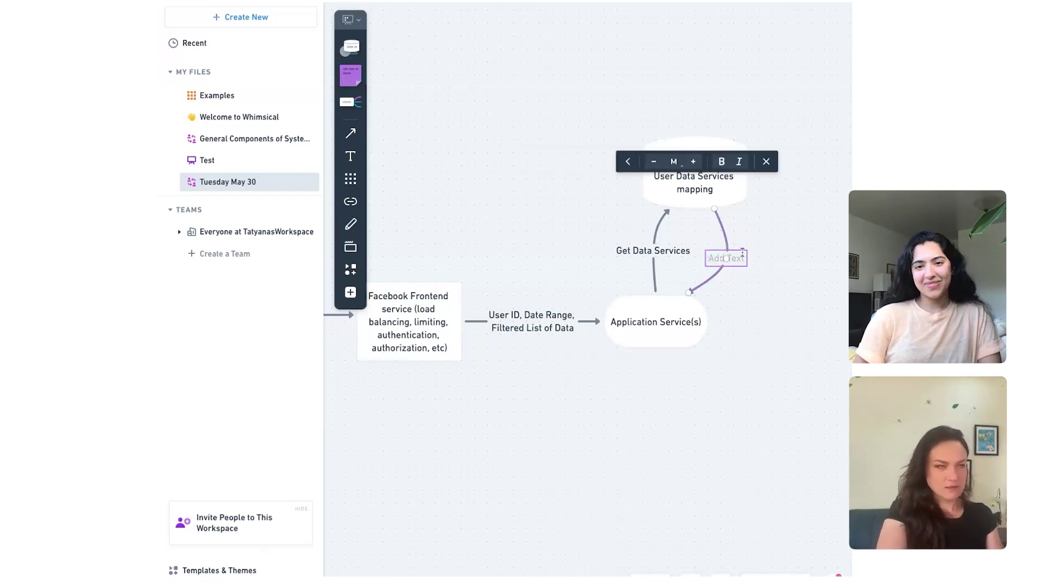
pyautogui.write('Data Services')
pyautogui.click(715, 327)
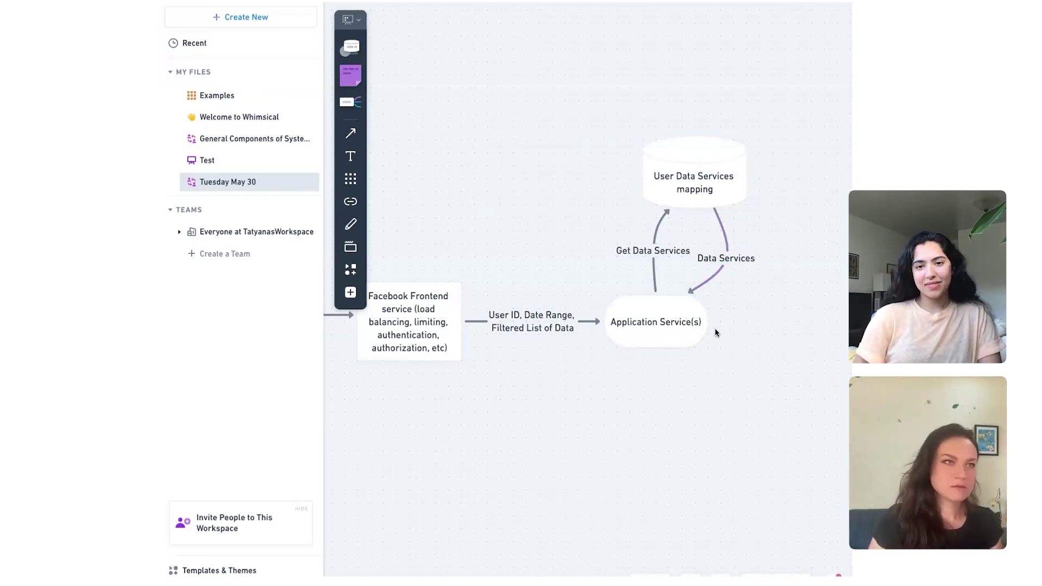
# - Add a rounded flowchart shape on the far side of the User Data Services mapping cylinder and label it "Data Service"
pyautogui.hscroll(5, 714, 330)
pyautogui.hscroll(-1, 713, 320)
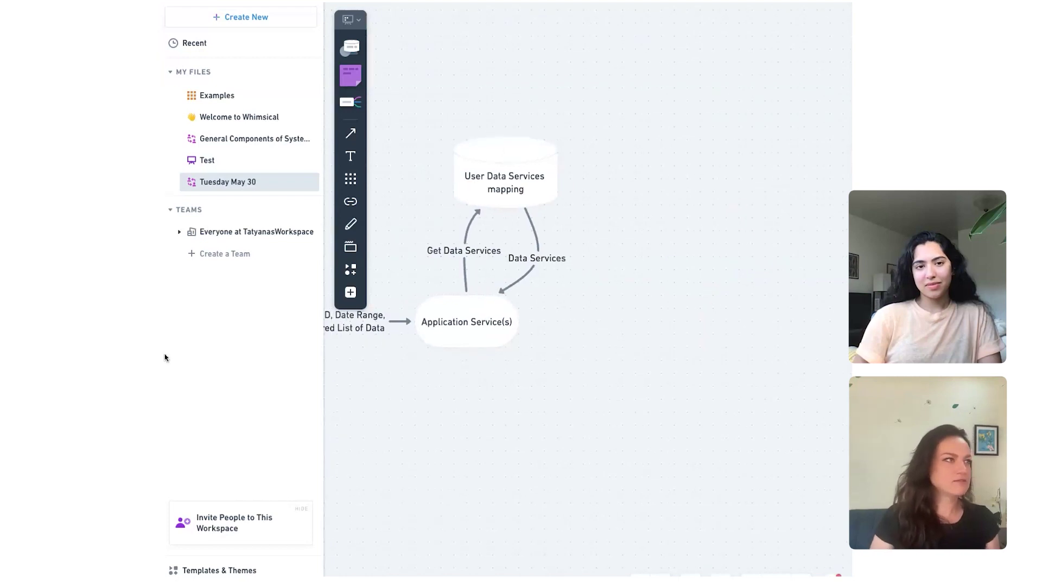
pyautogui.click(350, 269)
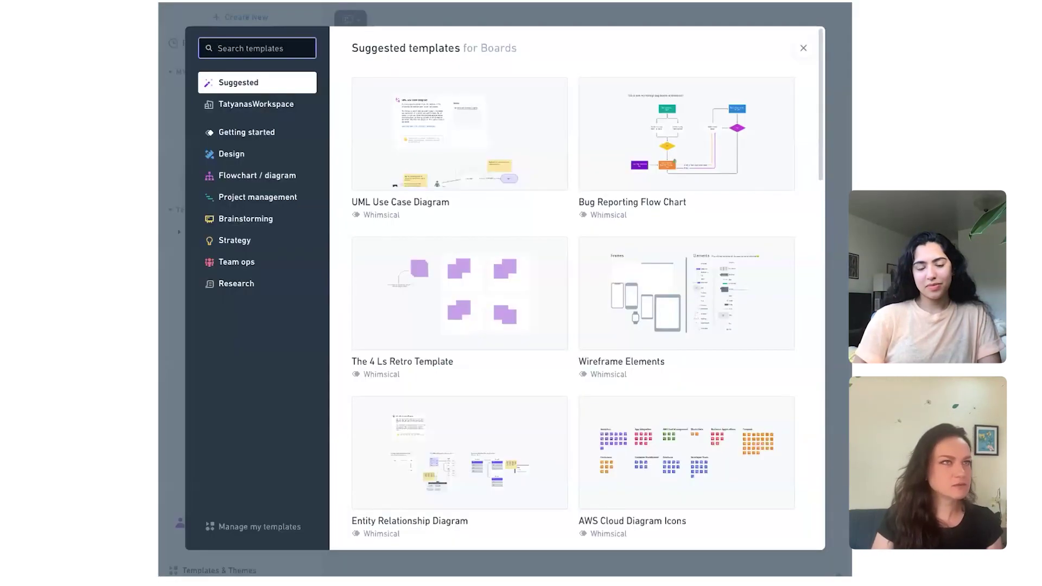
pyautogui.click(804, 49)
pyautogui.click(350, 292)
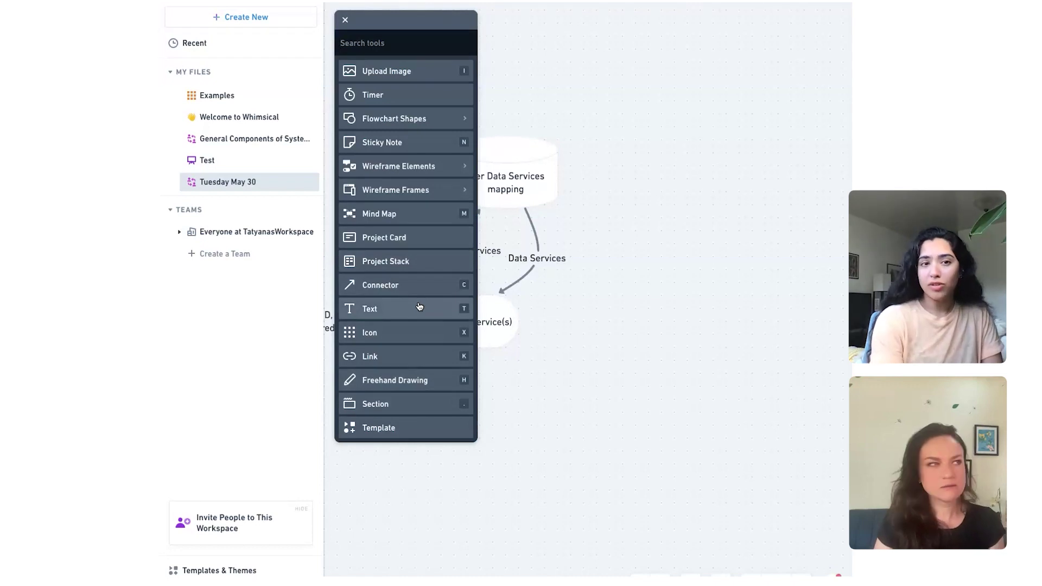
pyautogui.click(391, 118)
pyautogui.click(391, 120)
pyautogui.click(674, 256)
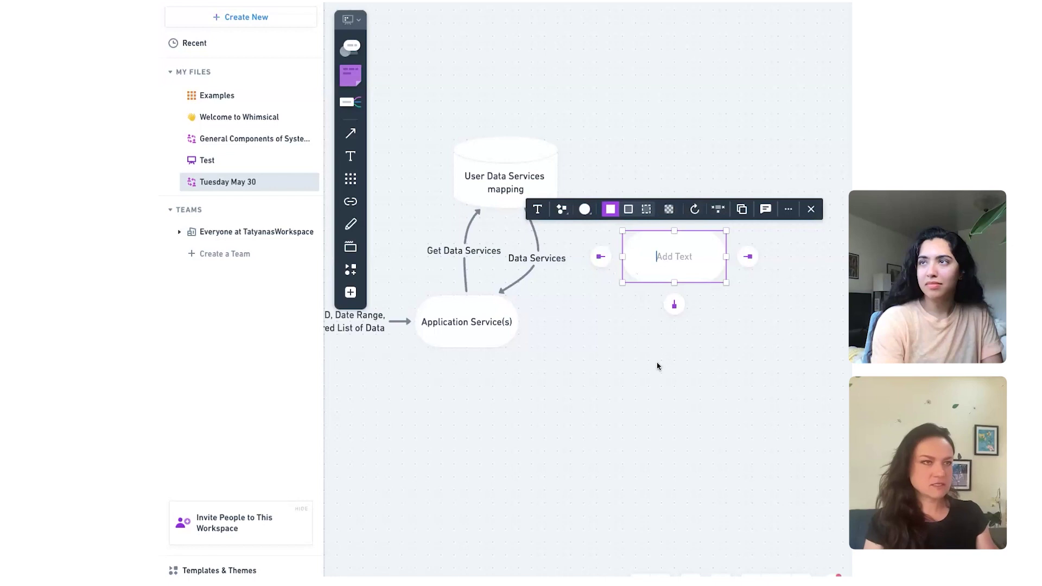
pyautogui.write('Data Service')
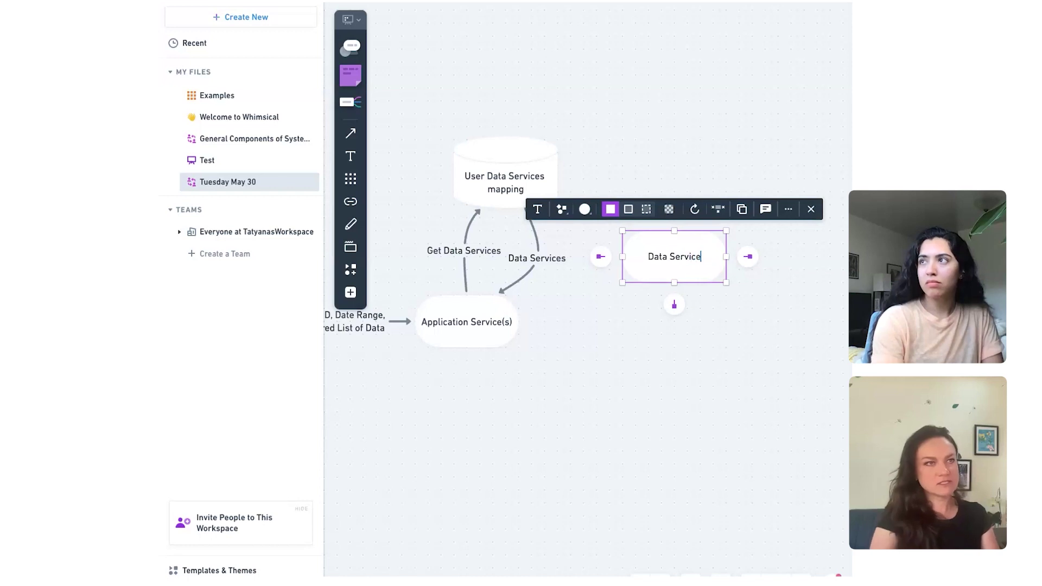
pyautogui.click(639, 340)
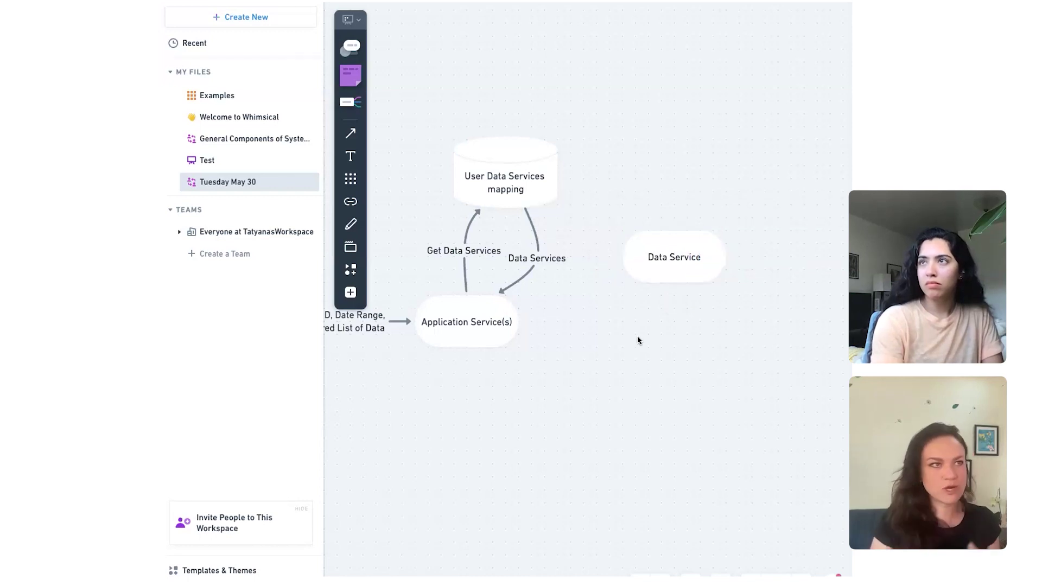
# - Duplicate the Data Service pill and place the copy directly below the original
pyautogui.hscroll(-1, 538, 348)
pyautogui.click(698, 281)
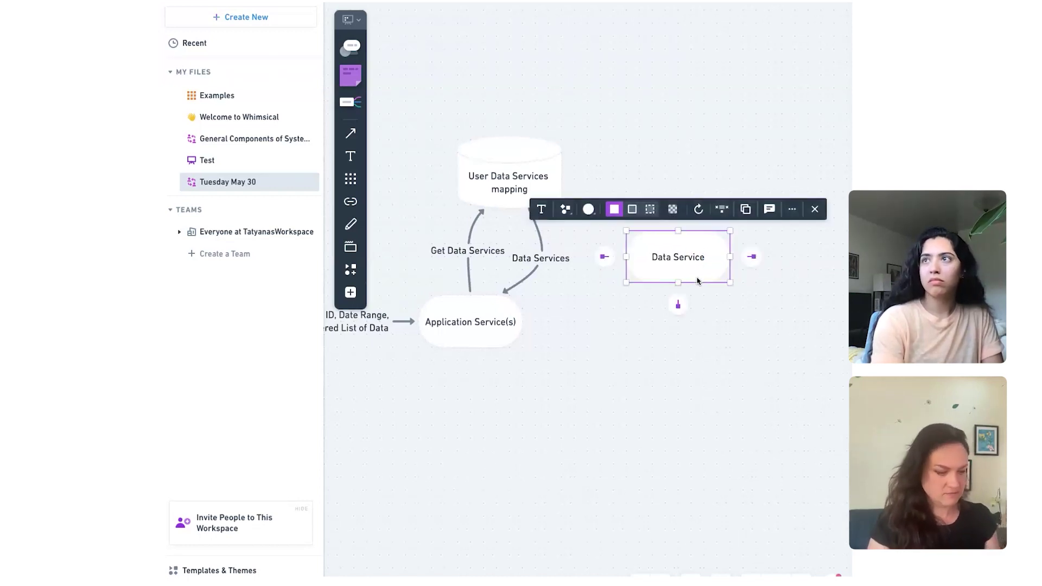
pyautogui.moveTo(674, 284); pyautogui.dragTo(658, 388)
pyautogui.click(485, 378)
# - Connect the Application Service(s) pill to the upper Data Service pill with an arrow labelled "Data Request"
pyautogui.click(349, 133)
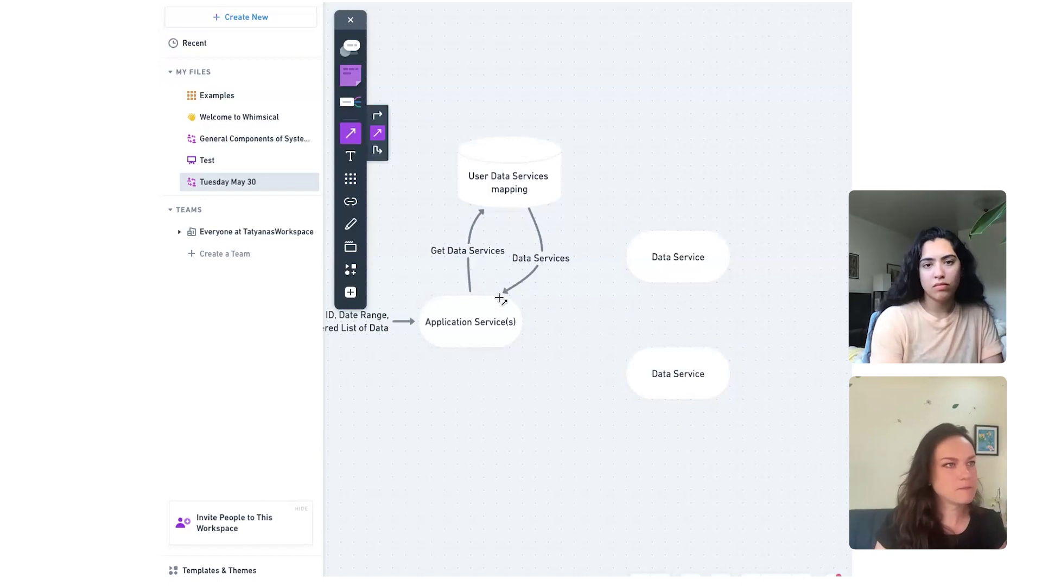
pyautogui.moveTo(519, 317); pyautogui.dragTo(635, 267)
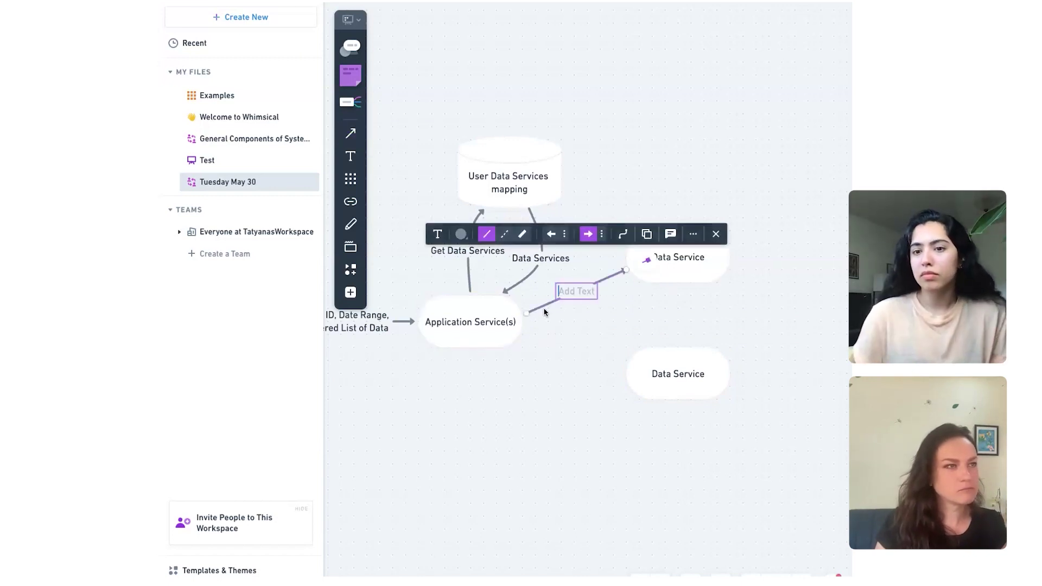
pyautogui.write('GEt')
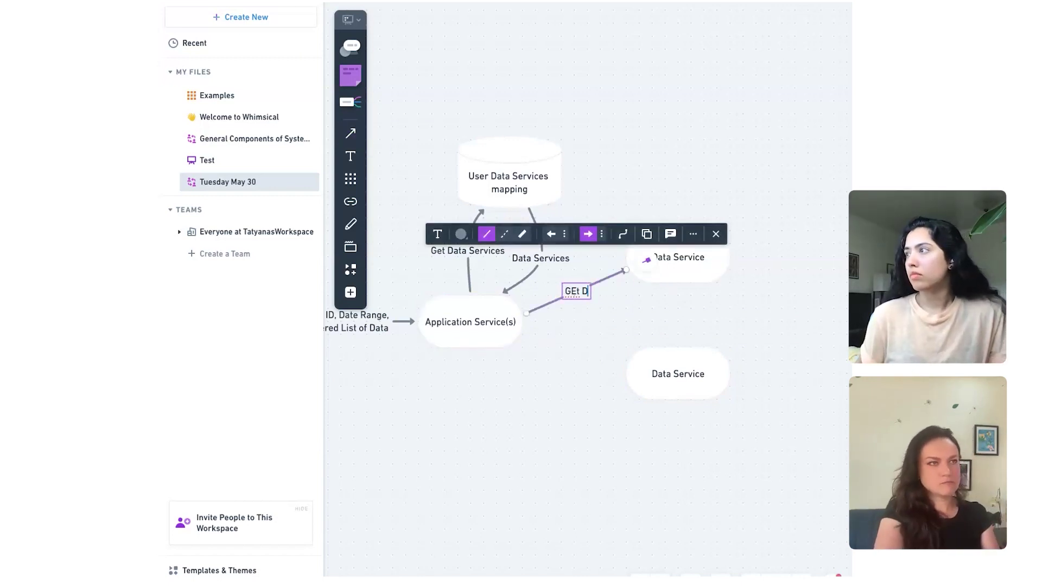
pyautogui.press('BackSpace')
pyautogui.write('et')
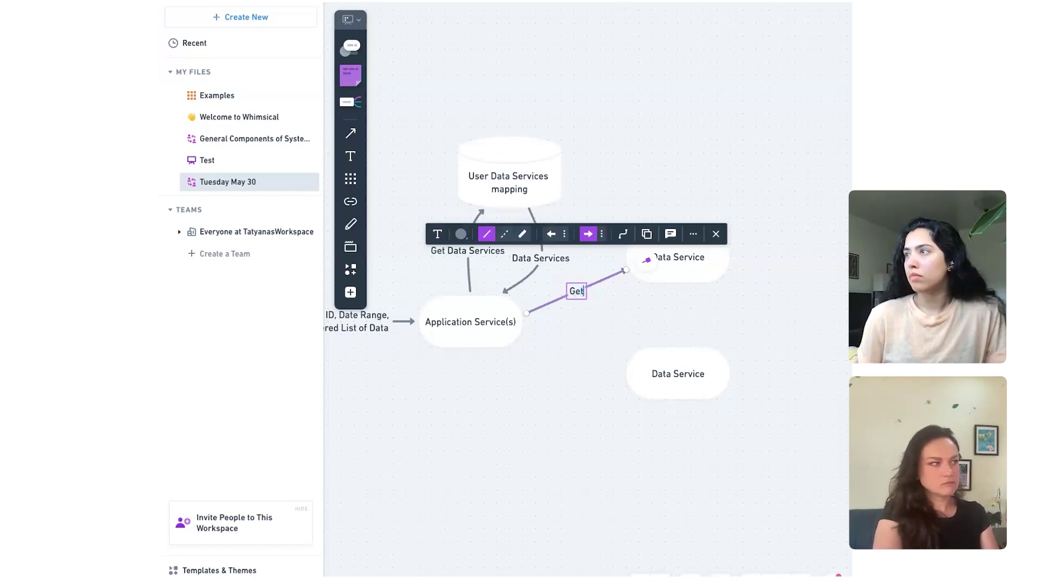
pyautogui.press('BackSpace')
pyautogui.press('BackSpace')
pyautogui.press('BackSpace')
pyautogui.write('Data S')
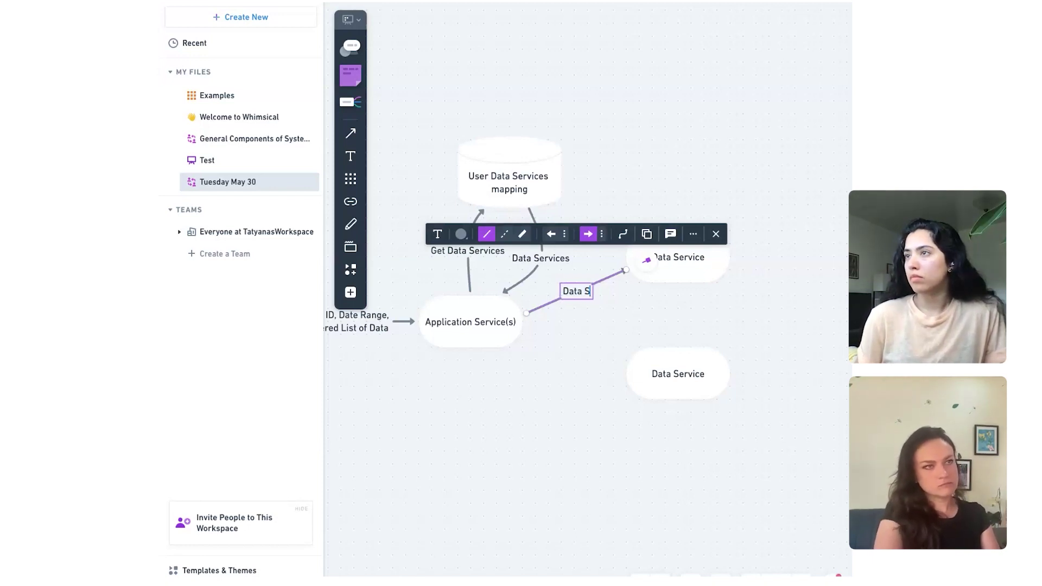
pyautogui.press('BackSpace')
pyautogui.write('Request')
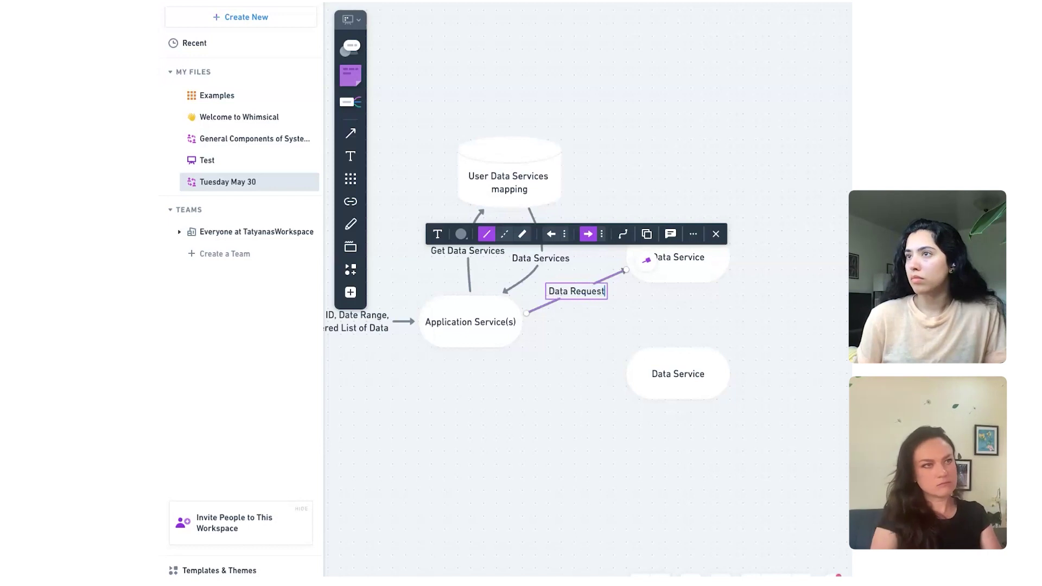
# - Connect the Application Service(s) pill to the lower Data Service pill with an arrow labelled "Data Request"
pyautogui.click(622, 341)
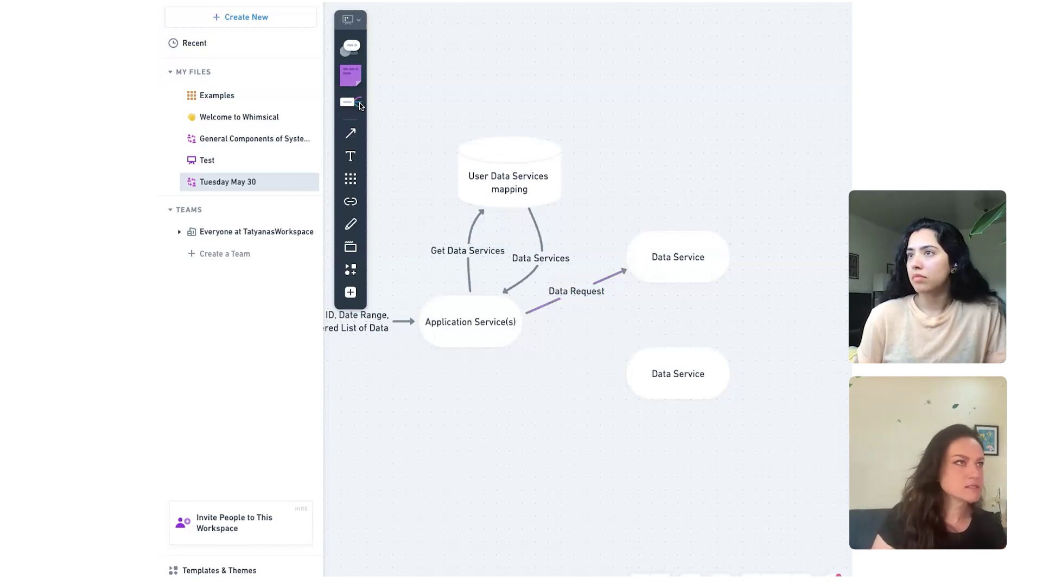
pyautogui.click(350, 133)
pyautogui.moveTo(520, 341); pyautogui.dragTo(624, 385)
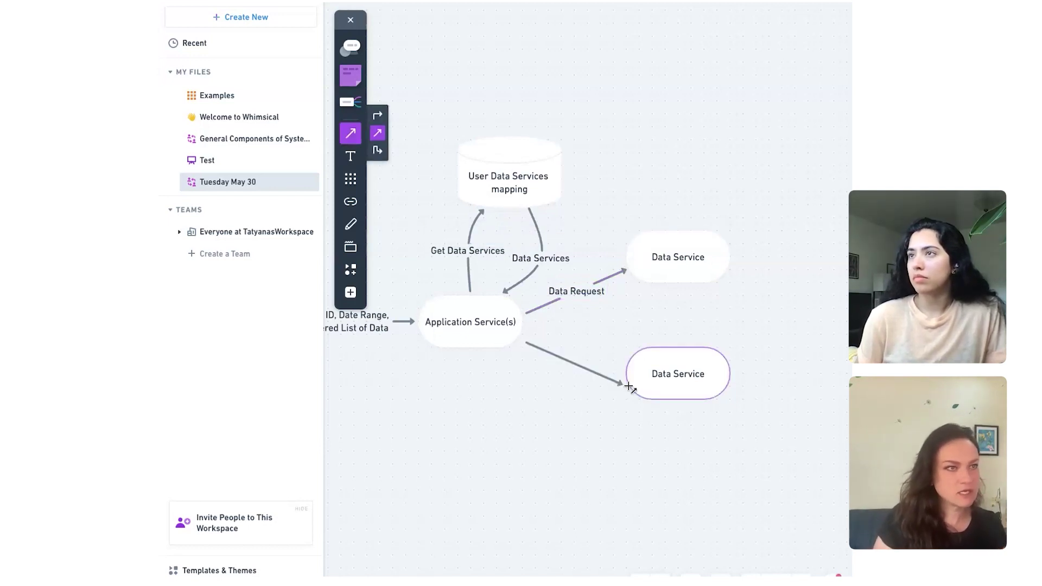
pyautogui.write('Dat')
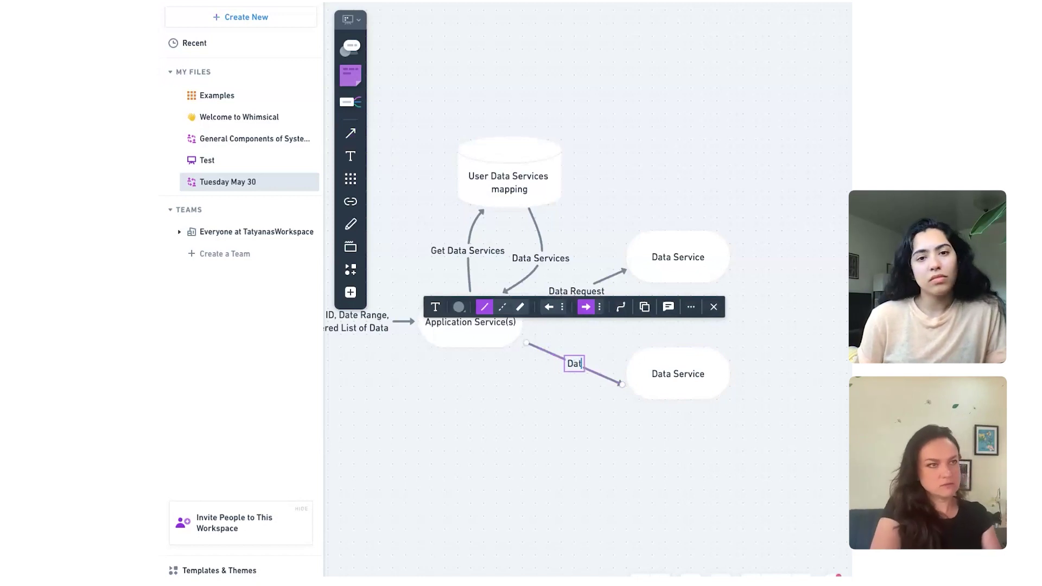
pyautogui.write('a Request')
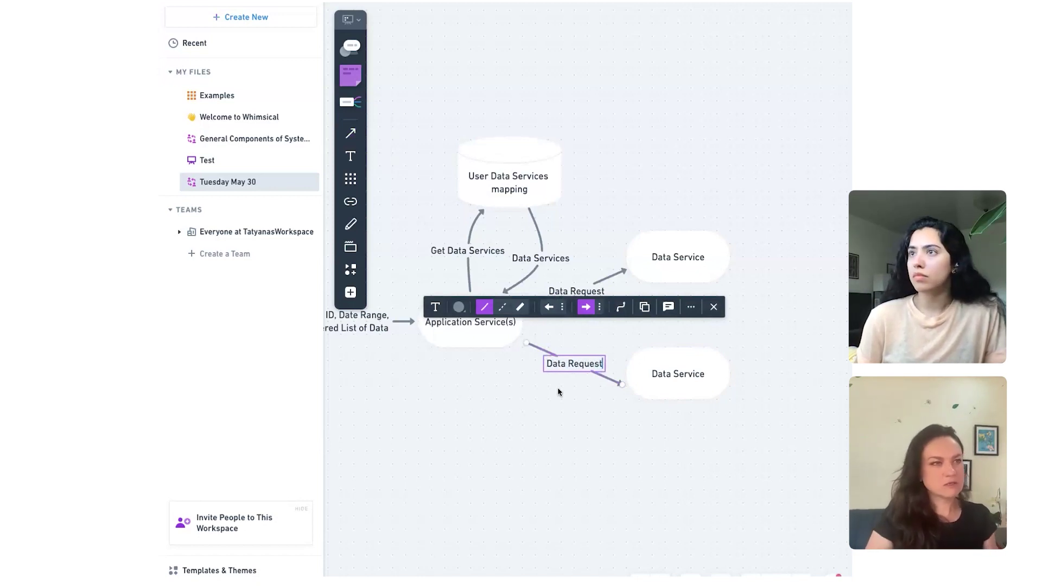
pyautogui.press('Escape')
# - Draw a return arrow from the upper Data Service pill to Application Service(s) and label it "Completion Event"
pyautogui.click(350, 133)
pyautogui.moveTo(536, 321); pyautogui.dragTo(632, 279)
pyautogui.doubleClick(579, 307)
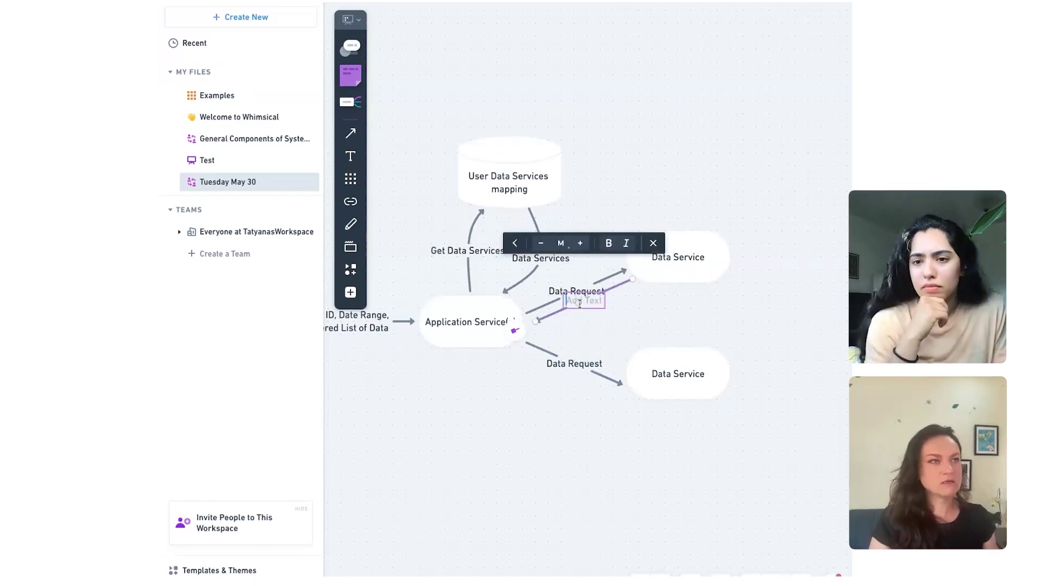
pyautogui.write('d')
pyautogui.write('ompletion Events')
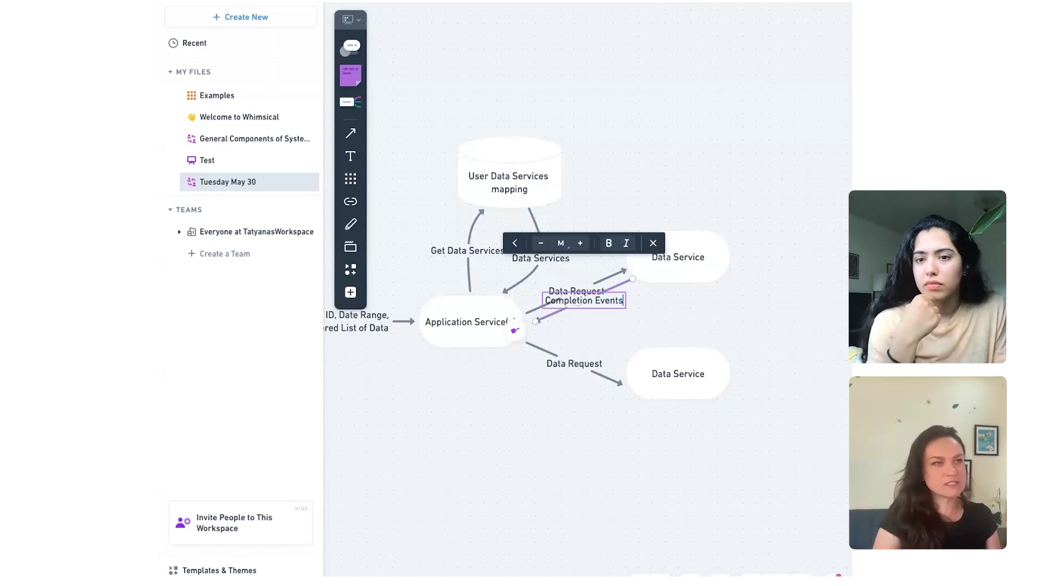
pyautogui.press('BackSpace')
pyautogui.click(652, 312)
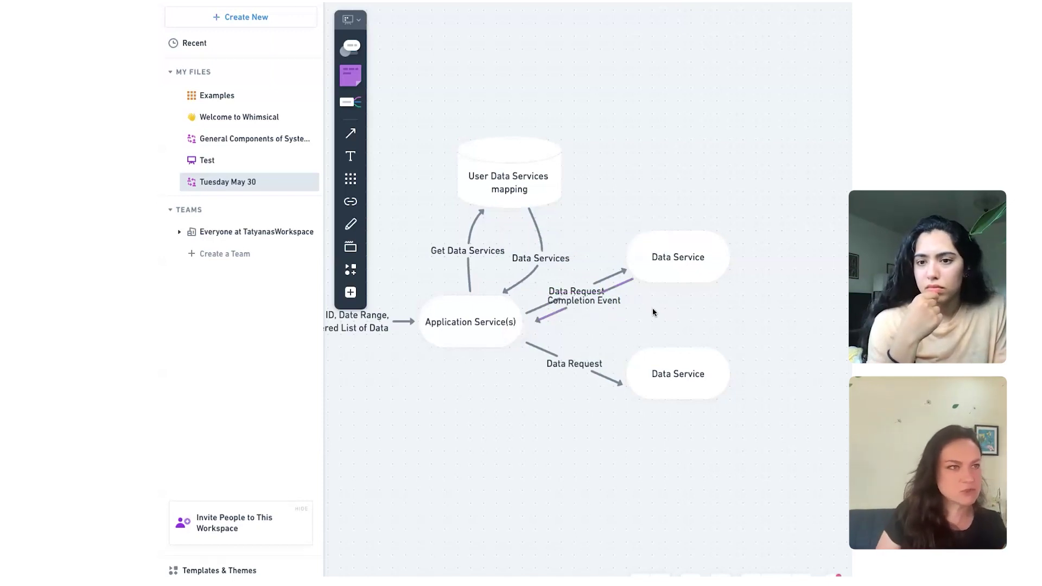
# - Move the upper Data Service pill slightly down and outward to separate the overlapping labels, and extend the Data Request arrow to reach it
pyautogui.click(567, 307)
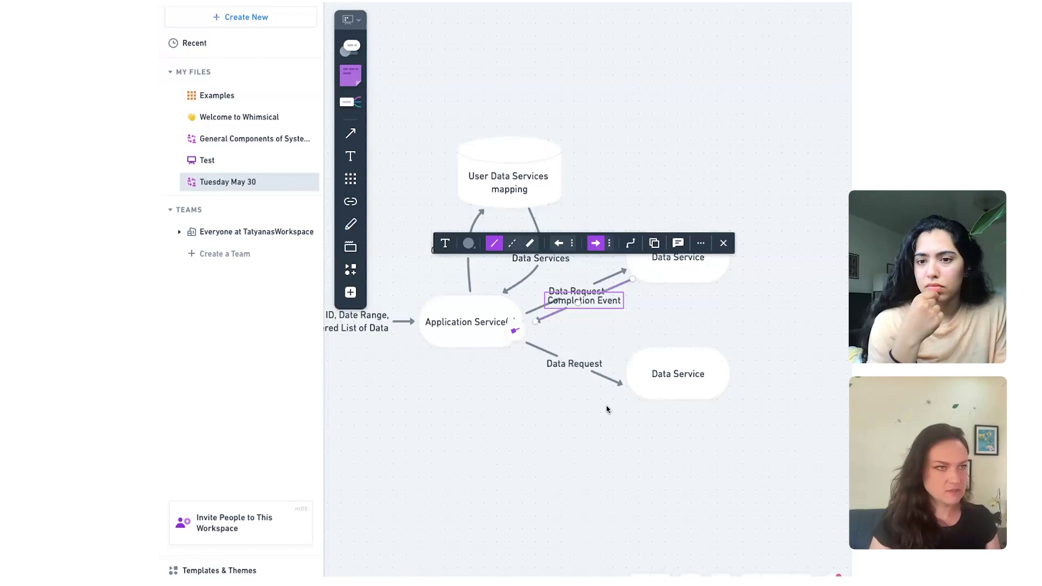
pyautogui.click(609, 277)
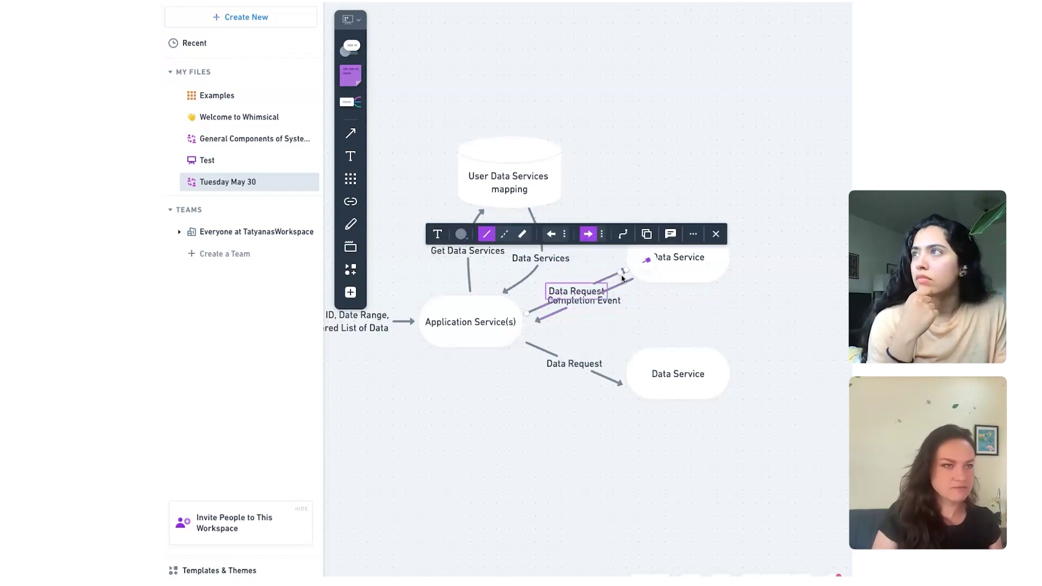
pyautogui.moveTo(676, 274); pyautogui.dragTo(696, 300)
pyautogui.click(609, 269)
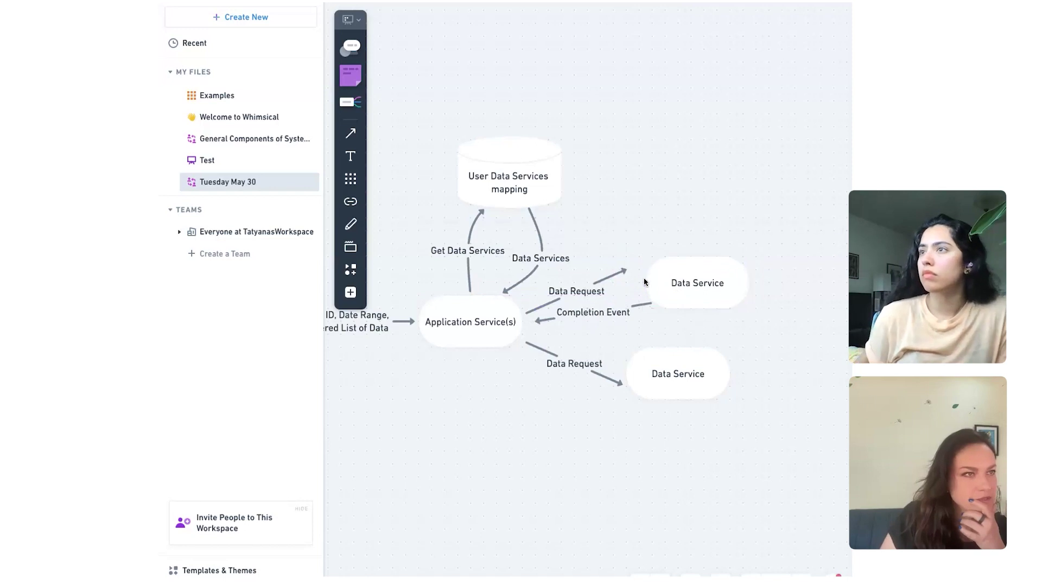
pyautogui.click(621, 271)
pyautogui.moveTo(625, 269); pyautogui.dragTo(640, 283)
# - Draw a return arrow from the lower Data Service pill to Application Service(s) and label it "Completion Event"
pyautogui.click(626, 373)
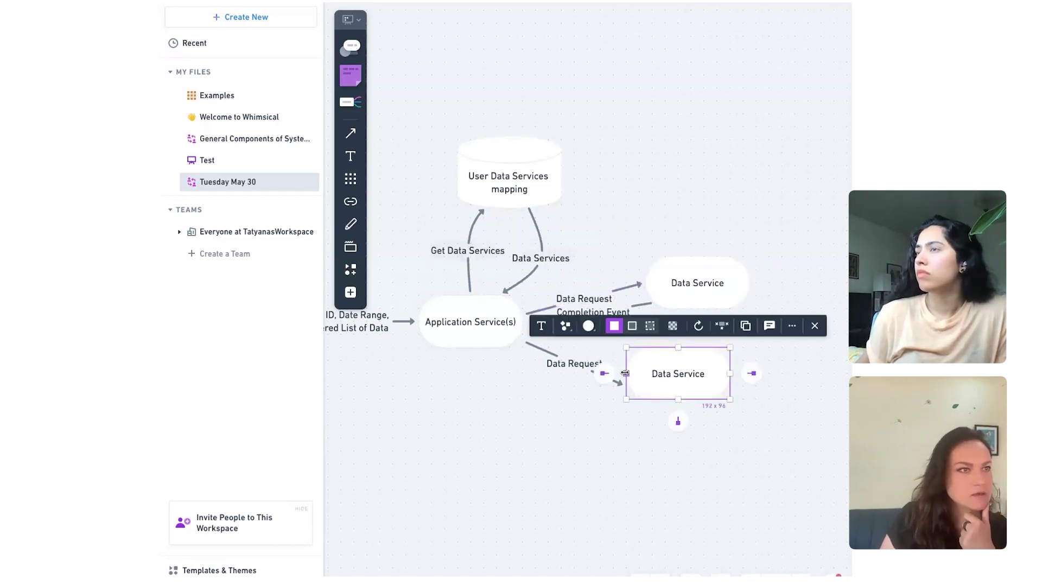
pyautogui.click(350, 133)
pyautogui.moveTo(626, 363); pyautogui.dragTo(507, 326)
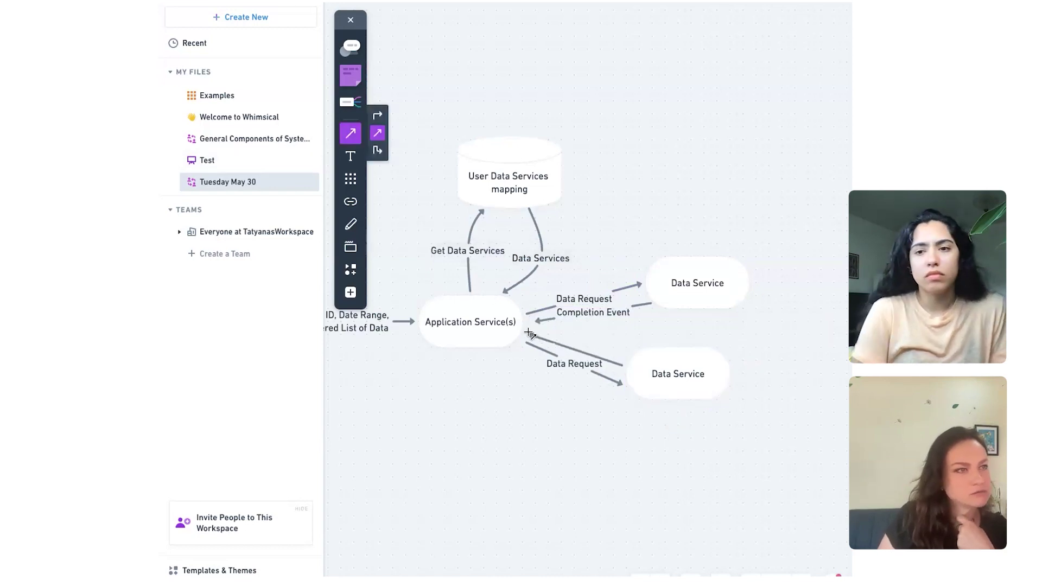
pyautogui.write('Comp')
pyautogui.click(578, 447)
# - Add a cylinder on the far side of the two Data Service pills and label it "Data Processing"
pyautogui.hscroll(5, 578, 448)
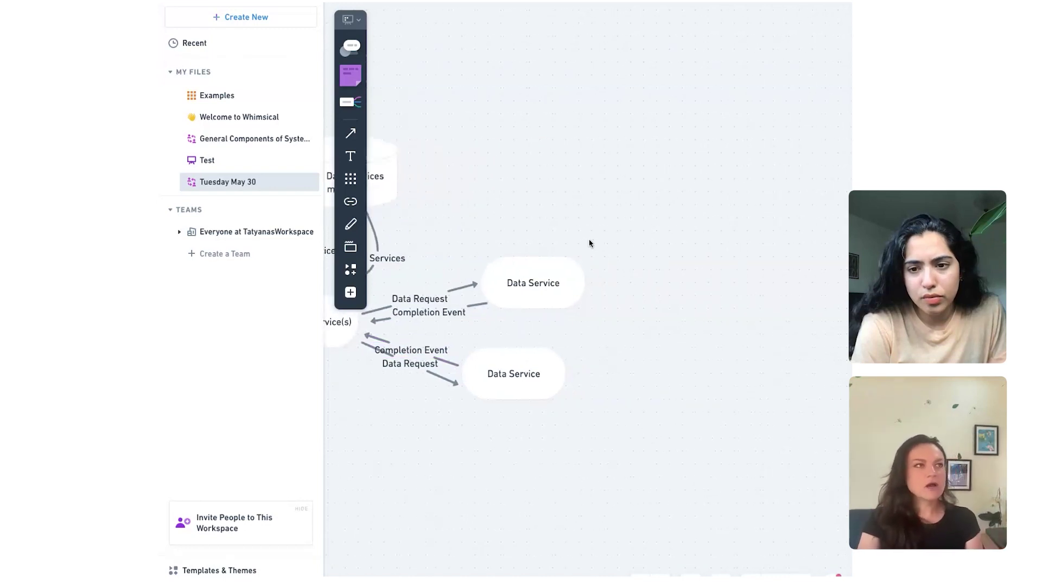
pyautogui.scroll(1, 589, 242)
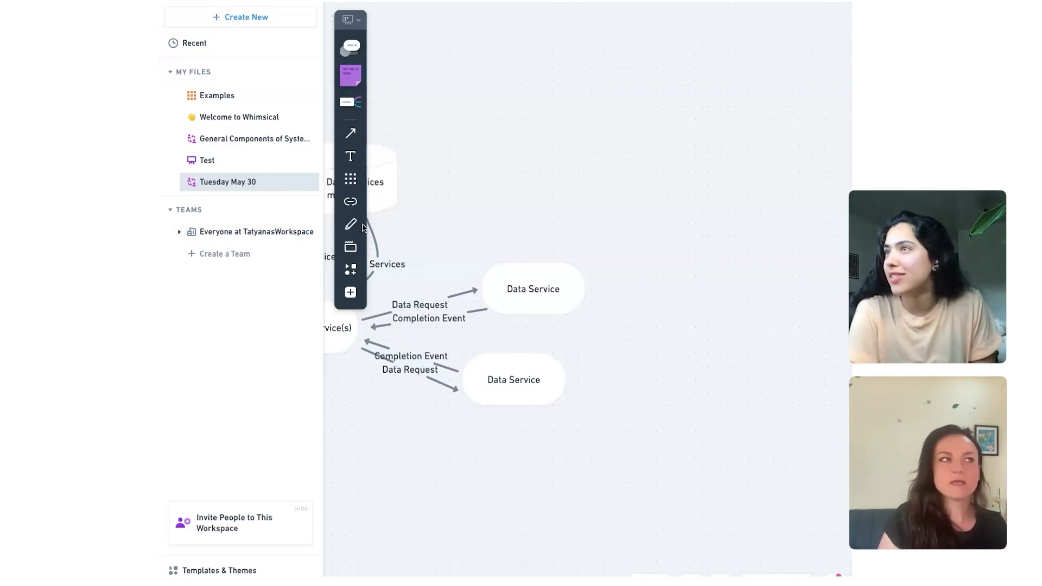
pyautogui.click(350, 294)
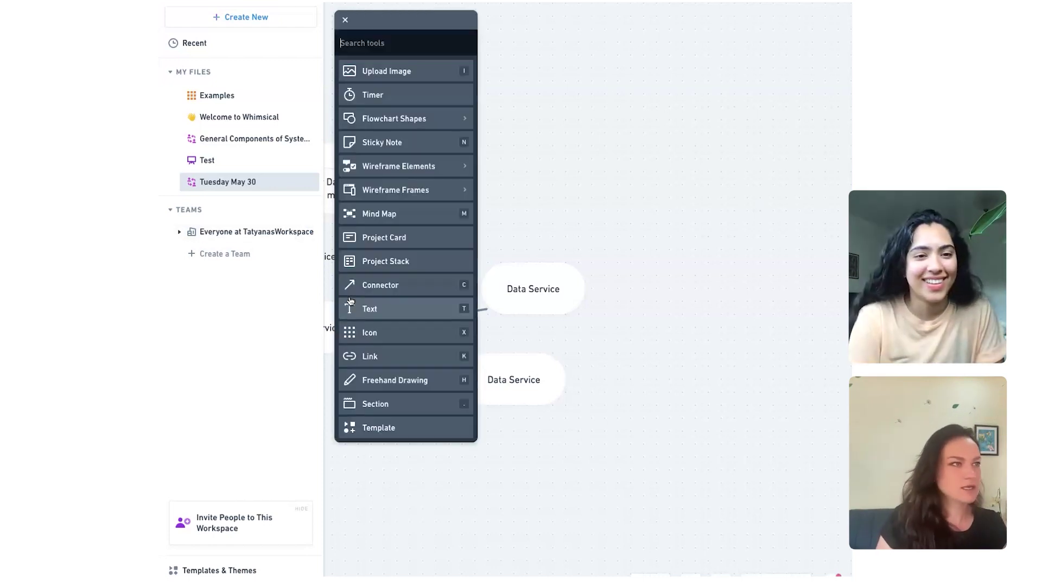
pyautogui.click(372, 121)
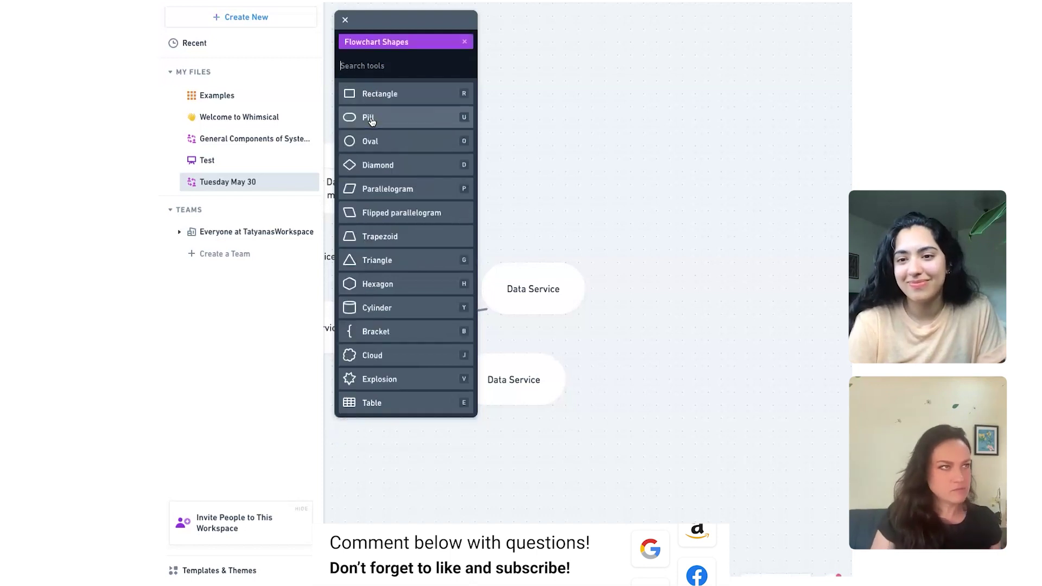
pyautogui.click(373, 121)
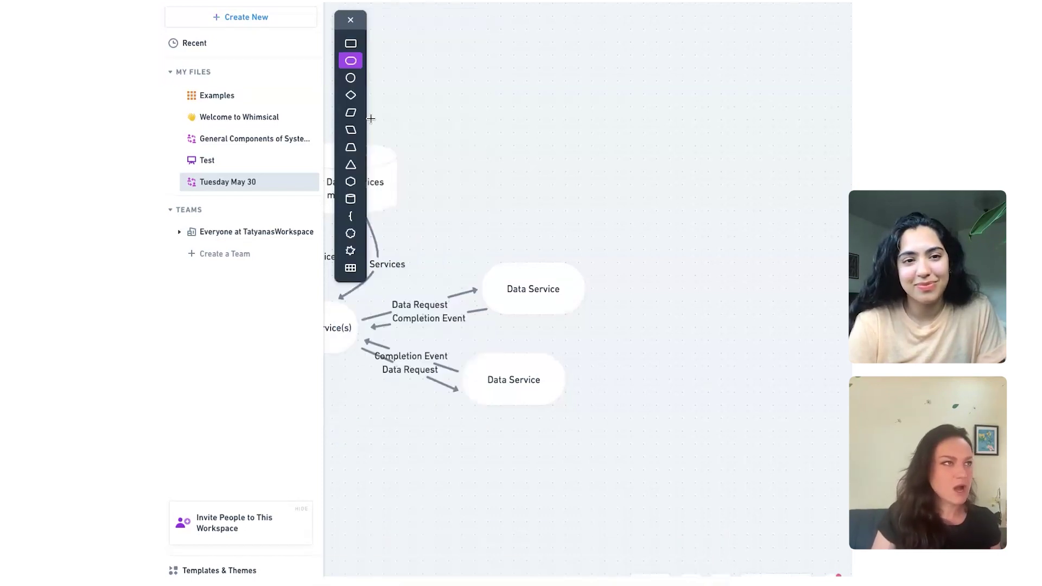
pyautogui.click(351, 198)
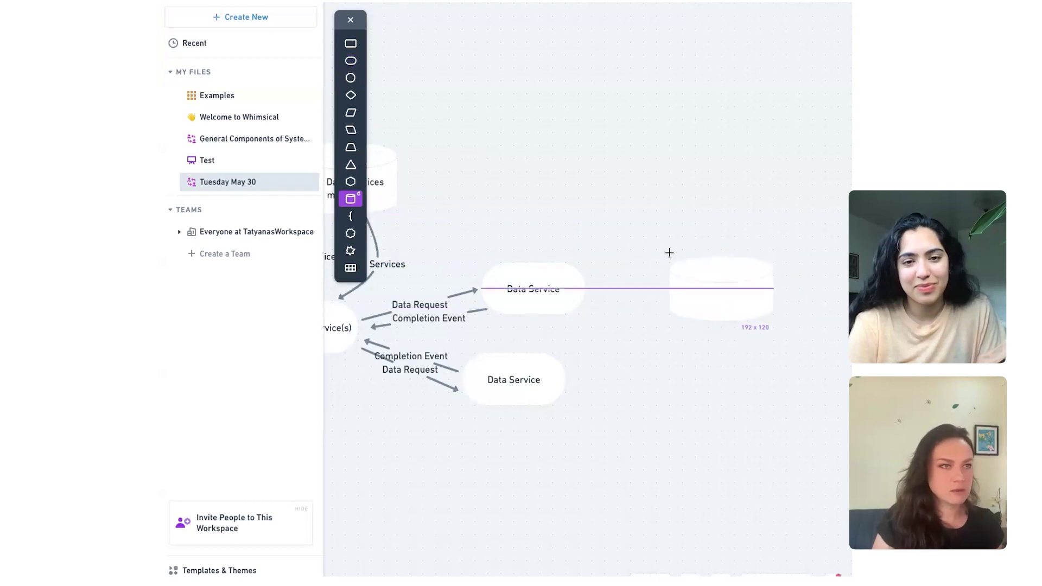
pyautogui.click(665, 312)
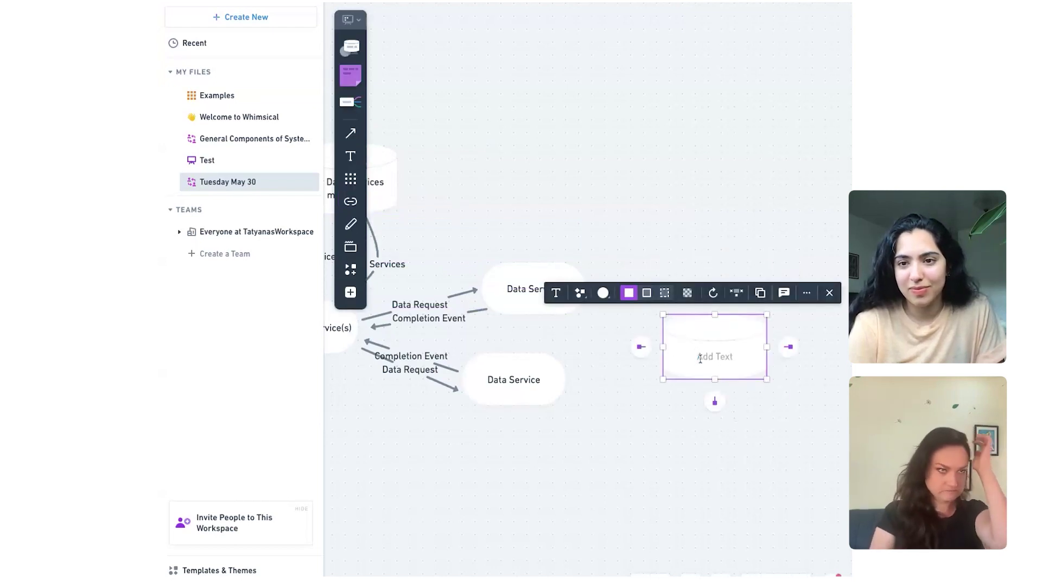
pyautogui.write('Data P')
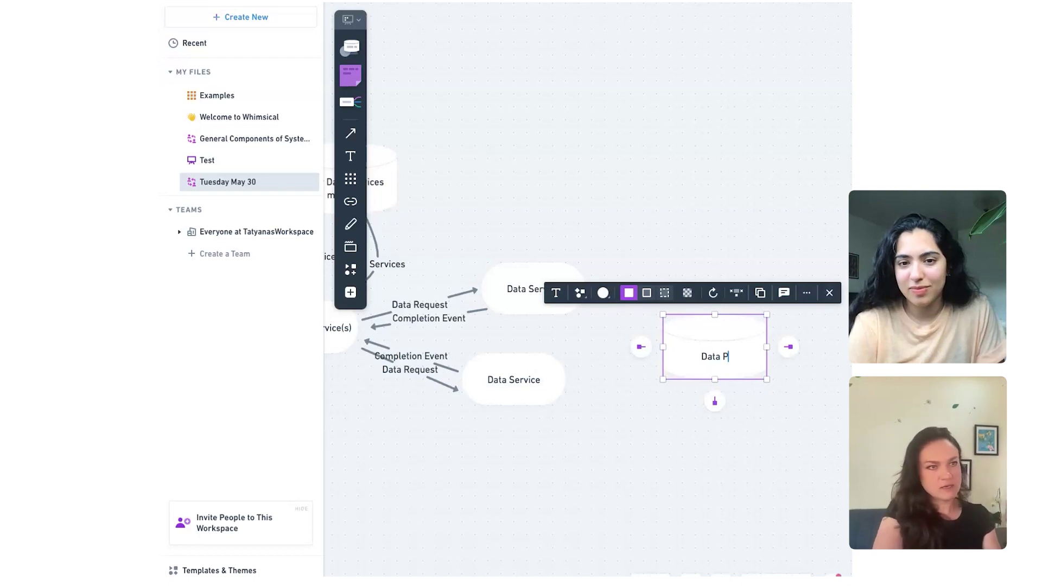
pyautogui.write('rocessing')
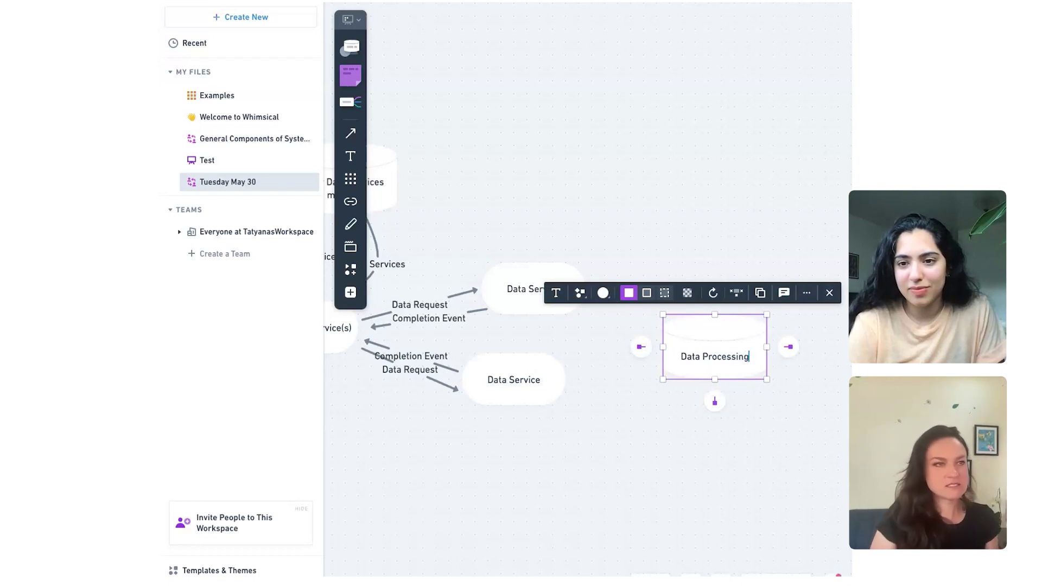
pyautogui.click(716, 428)
# - Duplicate the Data Processing cylinder to form a stack of three overlapping, offset cylinders
pyautogui.click(678, 373)
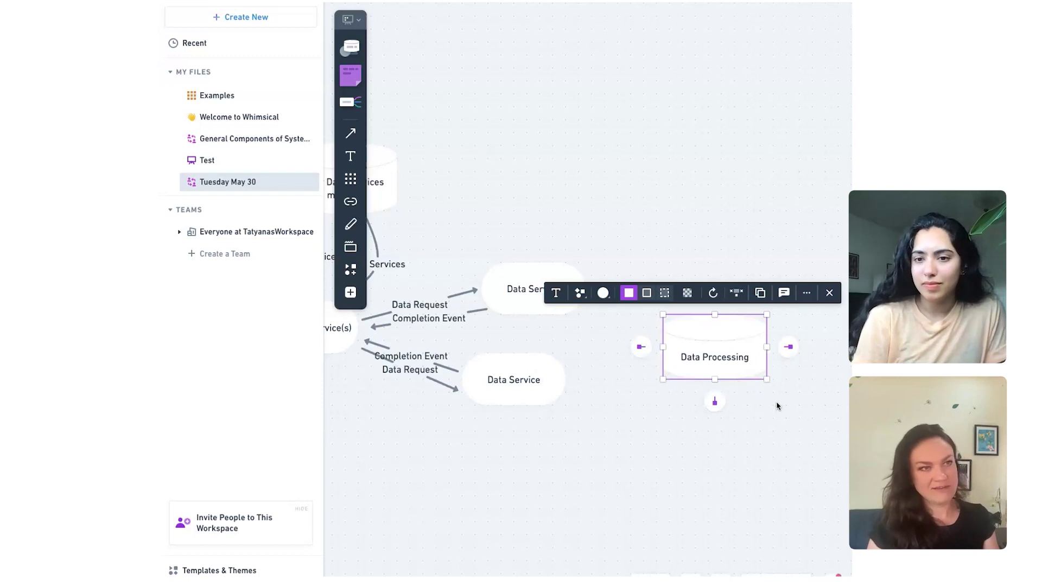
pyautogui.hotkey('ctrl', 'd')
pyautogui.click(647, 474)
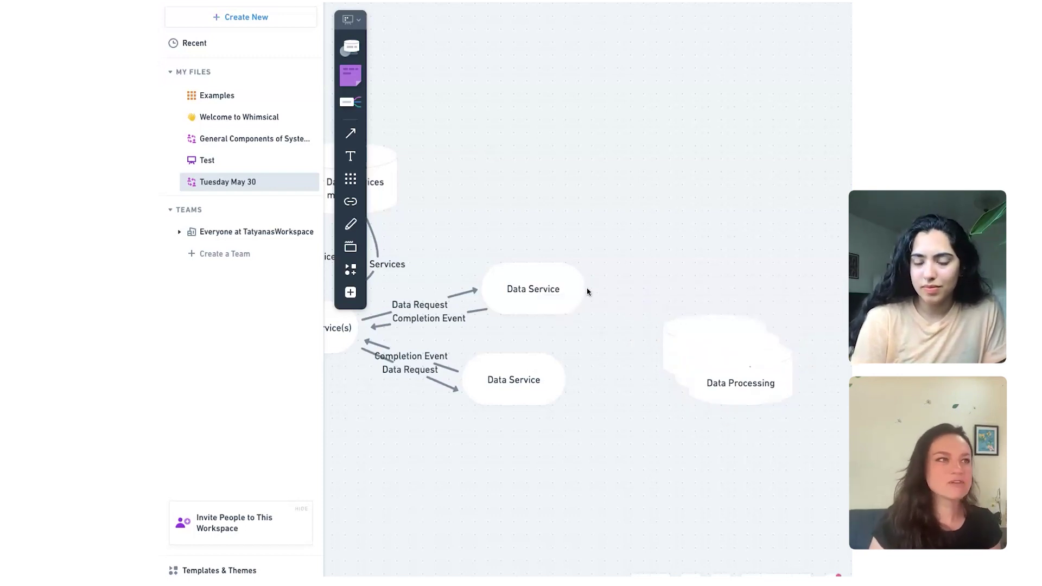
# - Connect the upper Data Service pill to the Data Processing stack with an arrow labelled "Data"
pyautogui.press('l')
pyautogui.moveTo(584, 298)
pyautogui.mouseDown()
pyautogui.moveTo(623, 326)
pyautogui.moveTo(656, 326)
pyautogui.mouseUp()
pyautogui.write('Data')
pyautogui.click(619, 373)
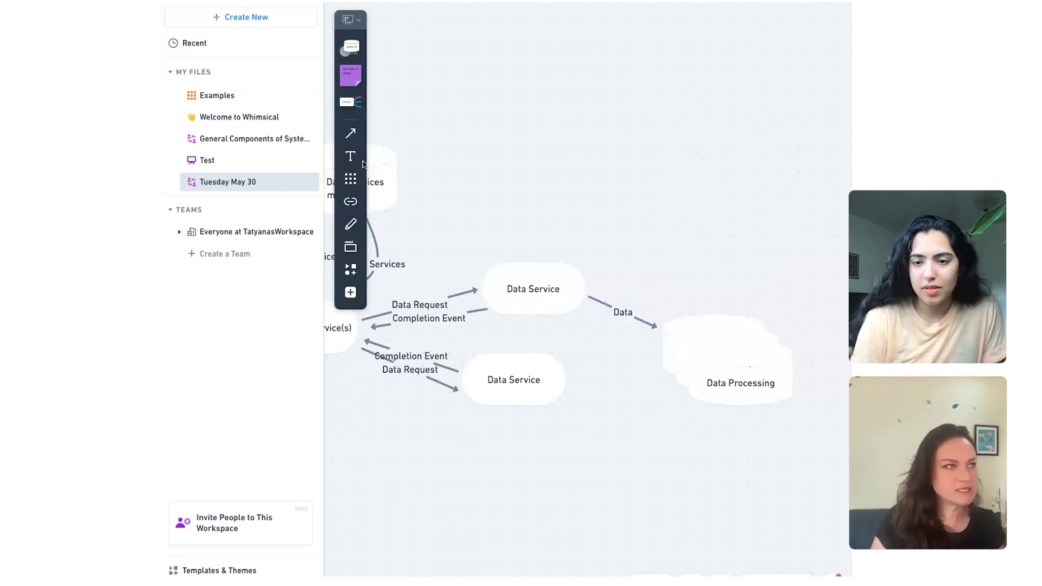
# - Connect the lower Data Service pill to the Data Processing stack with an arrow labelled "Data"
pyautogui.press('l')
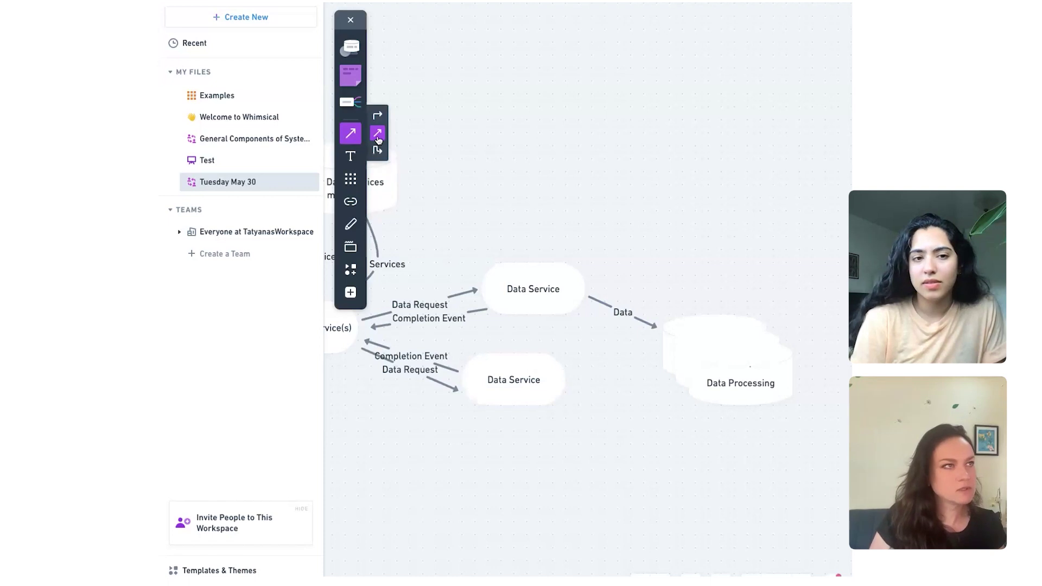
pyautogui.moveTo(565, 391); pyautogui.dragTo(680, 369)
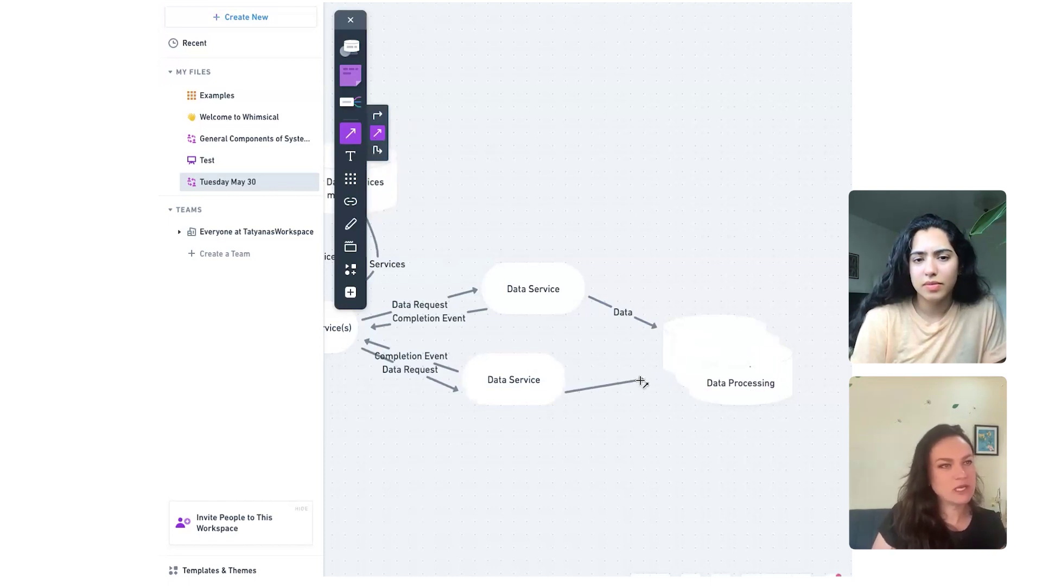
pyautogui.doubleClick(609, 371)
pyautogui.write('Data')
pyautogui.scroll(-1, 670, 491)
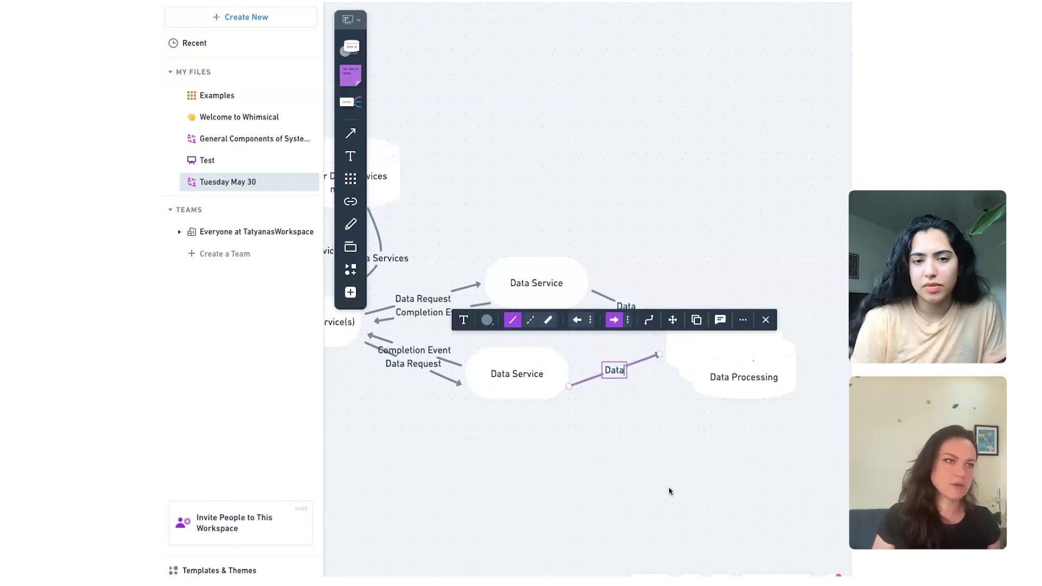
pyautogui.click(670, 490)
# - Shift the upper Data Service pill slightly sideways, closer to alignment with the lower Data Service pill
pyautogui.hscroll(3, 669, 490)
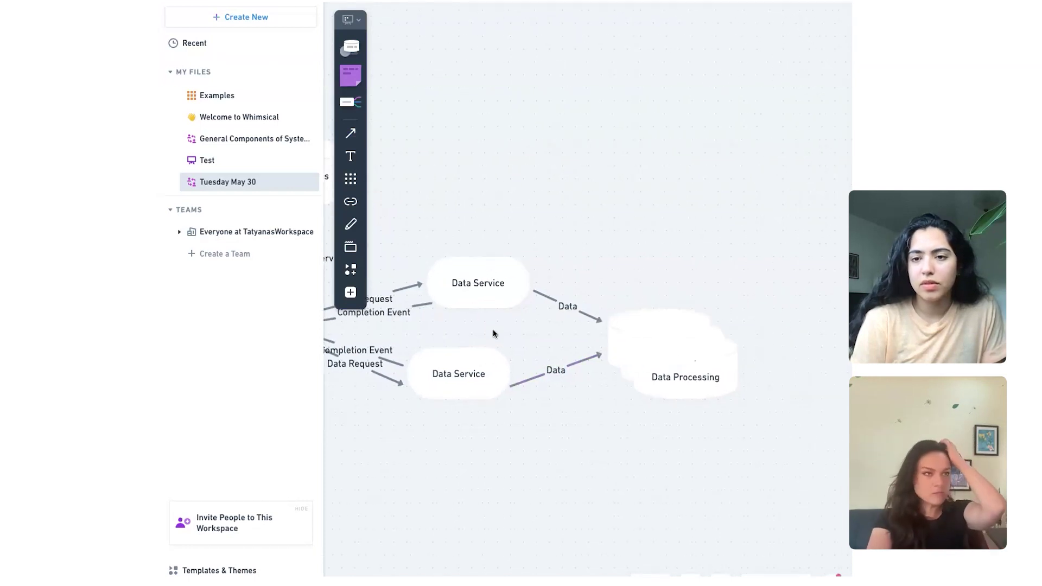
pyautogui.moveTo(475, 309); pyautogui.dragTo(470, 309)
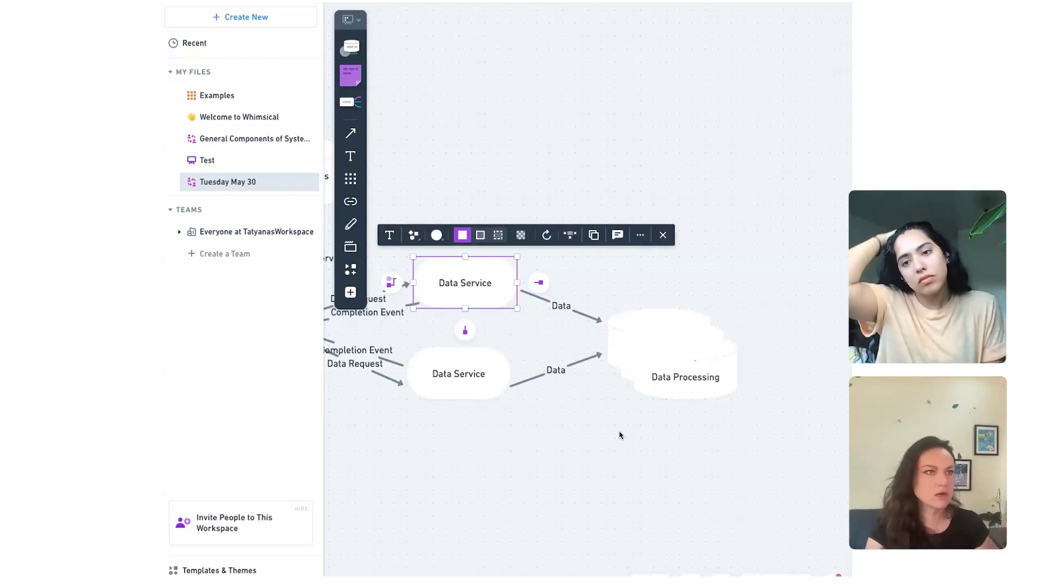
# - Add an unlabelled 192 x 120 cylinder on the far side of the Data Processing stack
pyautogui.hscroll(8, 620, 435)
pyautogui.hscroll(-2, 620, 435)
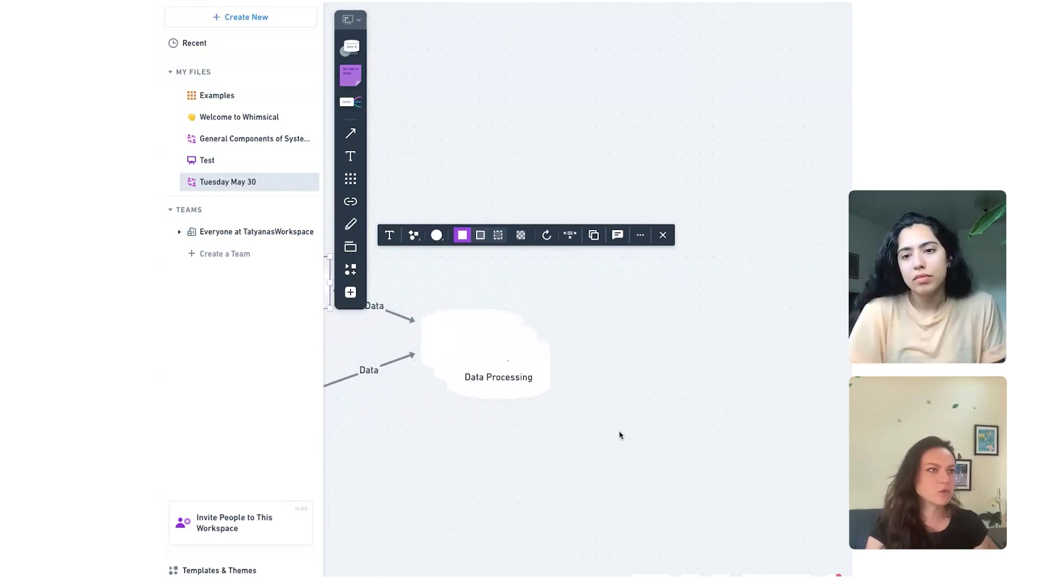
pyautogui.click(357, 294)
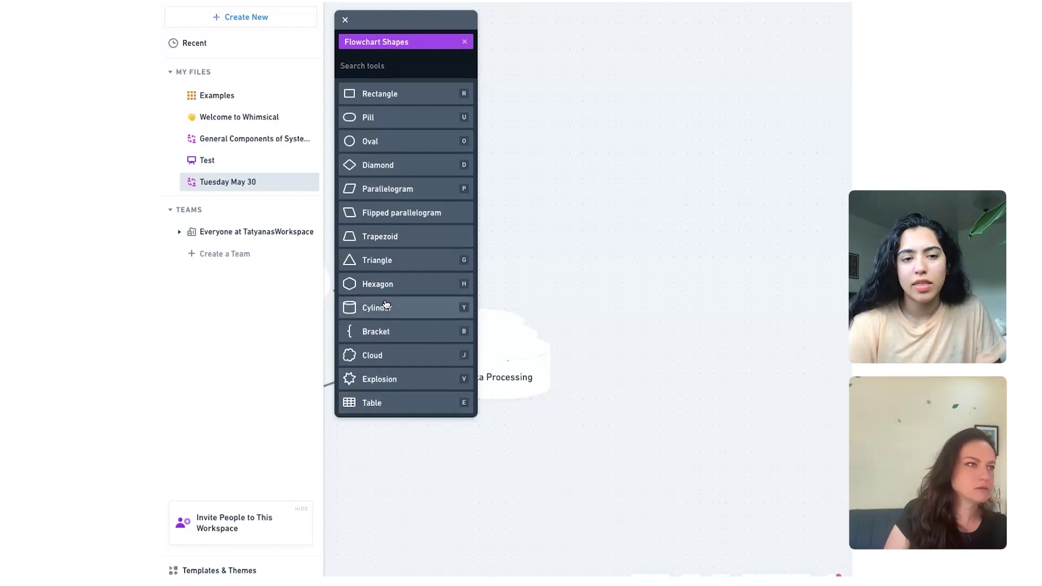
pyautogui.click(385, 306)
pyautogui.click(597, 329)
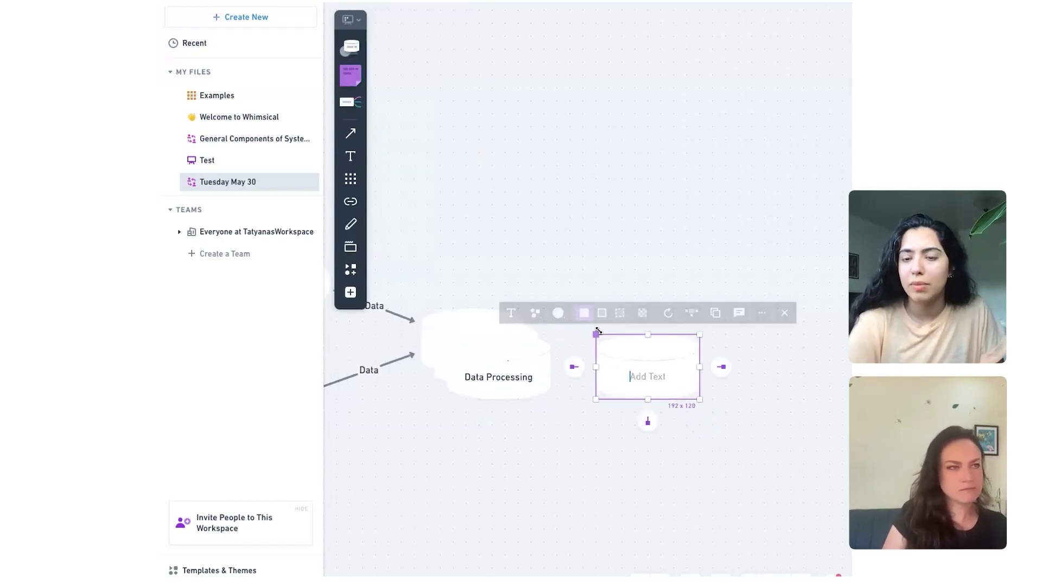
pyautogui.click(695, 453)
# - Duplicate the blank cylinder and arrange the copies as a stack of three overlapping, offset cylinders beside Data Processing
pyautogui.click(679, 394)
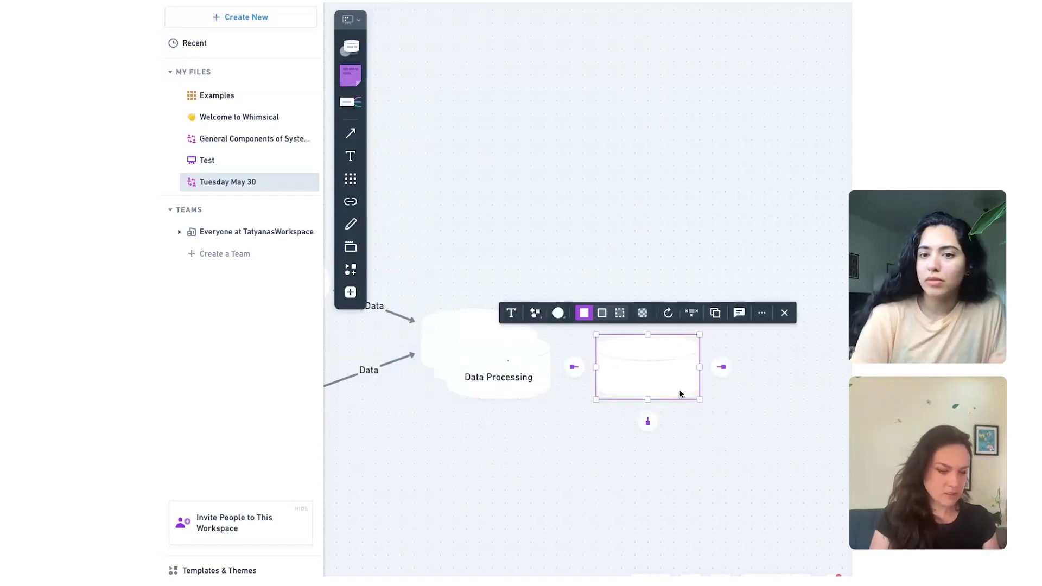
pyautogui.moveTo(677, 398); pyautogui.dragTo(670, 369)
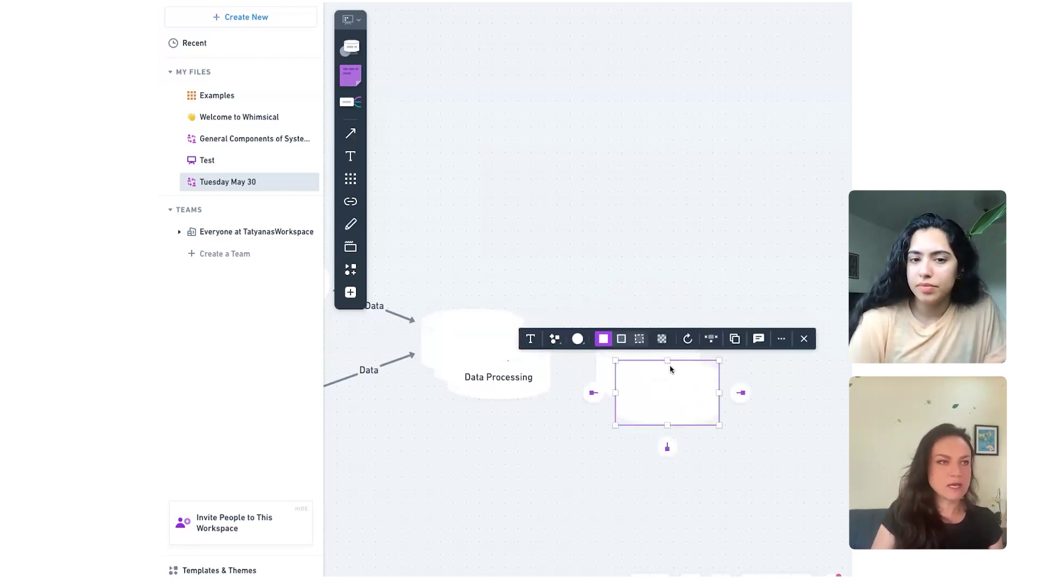
pyautogui.hotkey('ctrl', 'd')
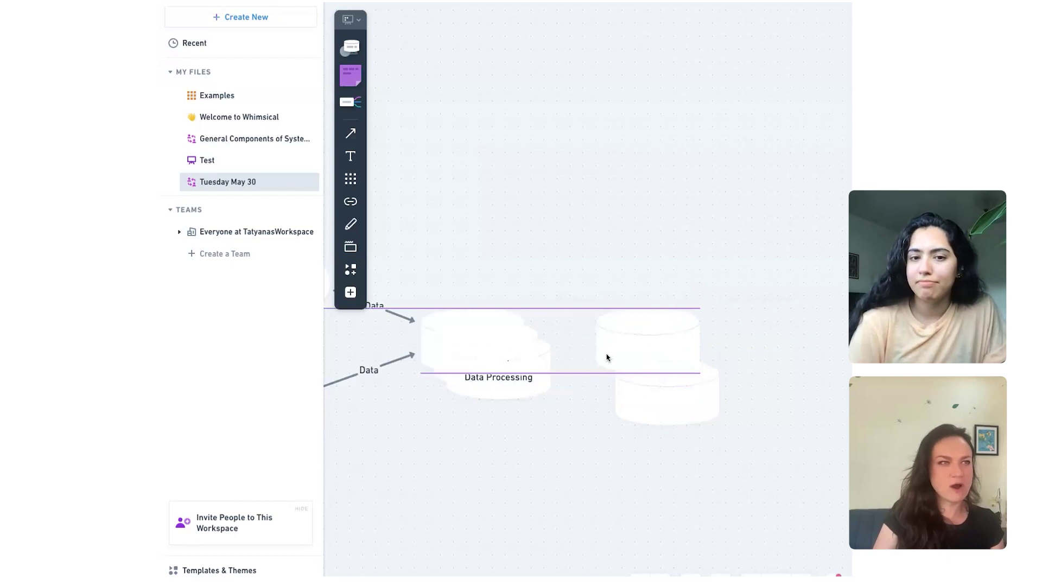
pyautogui.moveTo(640, 415); pyautogui.dragTo(686, 406)
pyautogui.hotkey('ctrl', 'd')
pyautogui.click(791, 438)
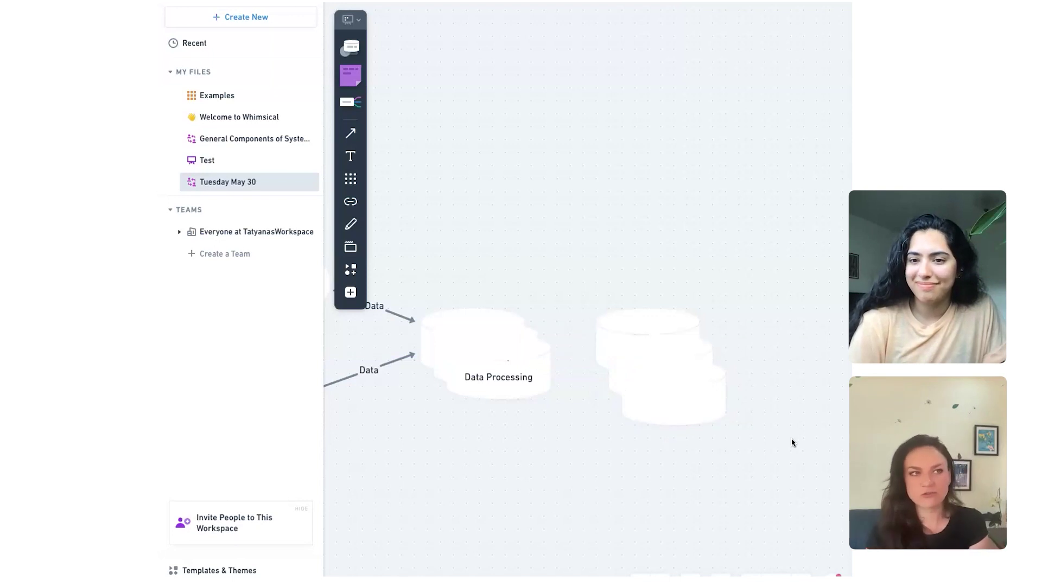